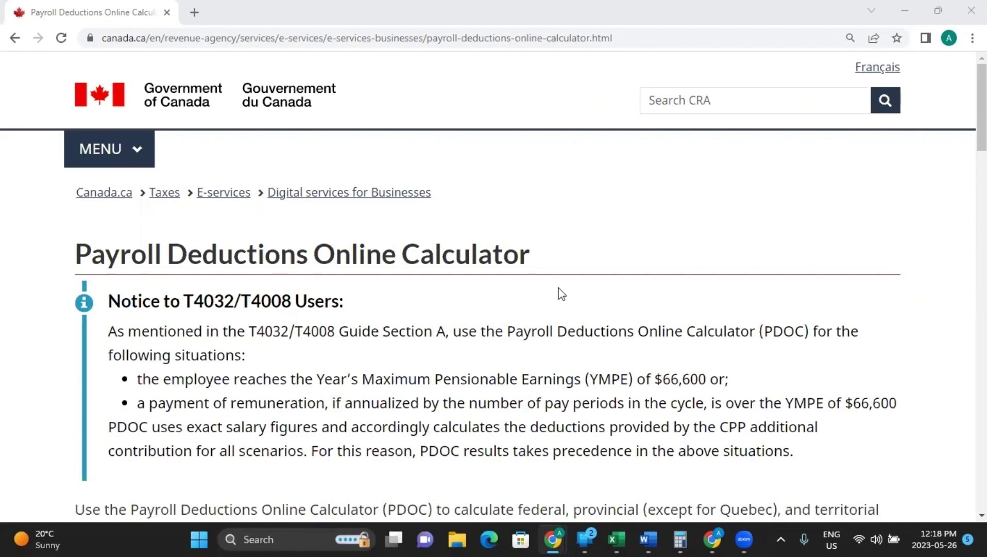
# - Accept the terms of the Payroll Deductions Online Calculator and start a Salary calculation
pyautogui.scroll(-2, 515, 317)
pyautogui.scroll(-4, 517, 317)
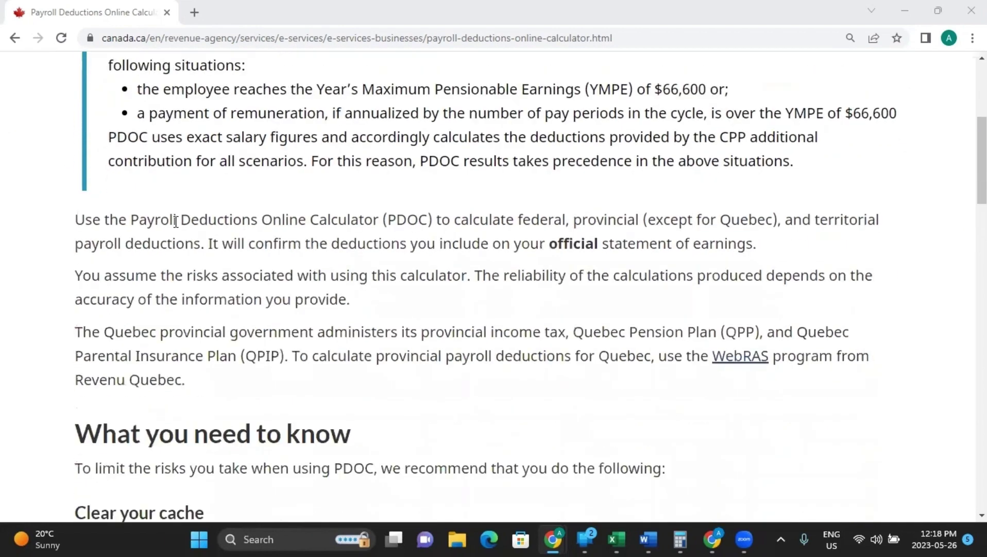
pyautogui.scroll(-7, 426, 243)
pyautogui.scroll(-7, 444, 242)
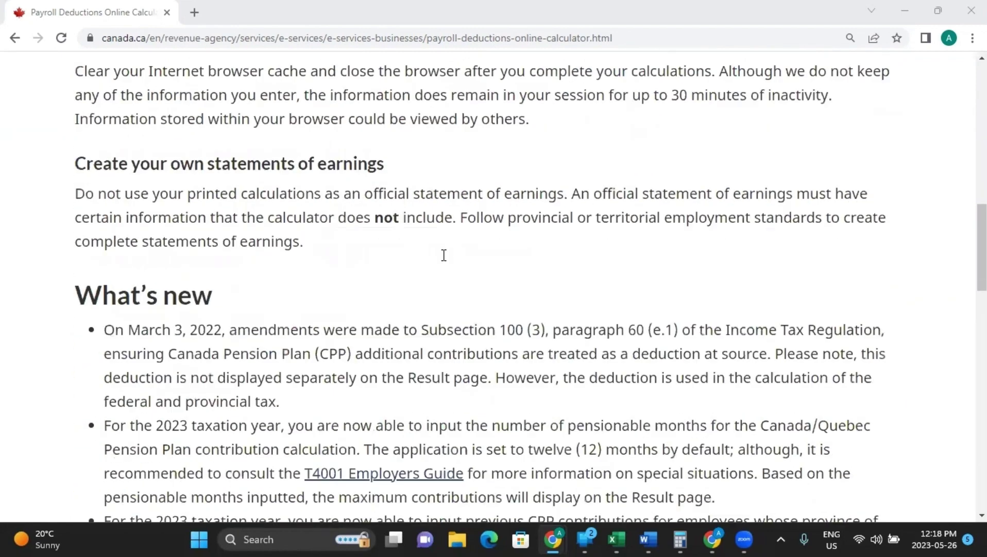
pyautogui.scroll(-4, 406, 308)
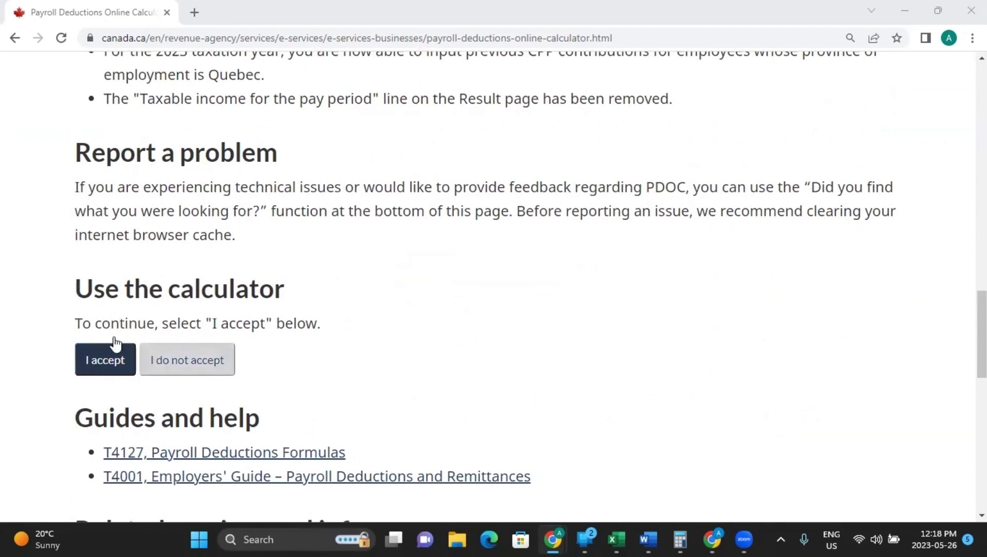
pyautogui.click(103, 364)
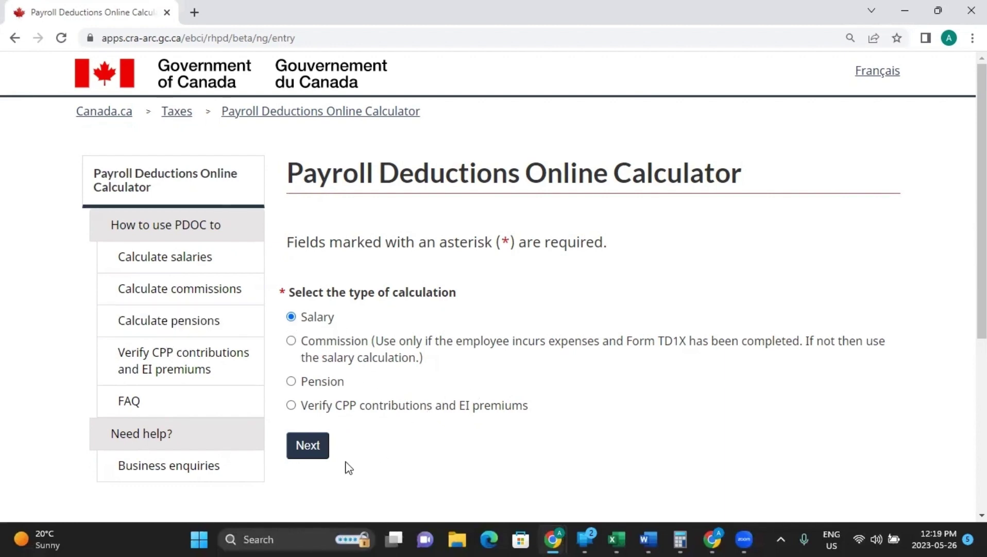
pyautogui.click(299, 449)
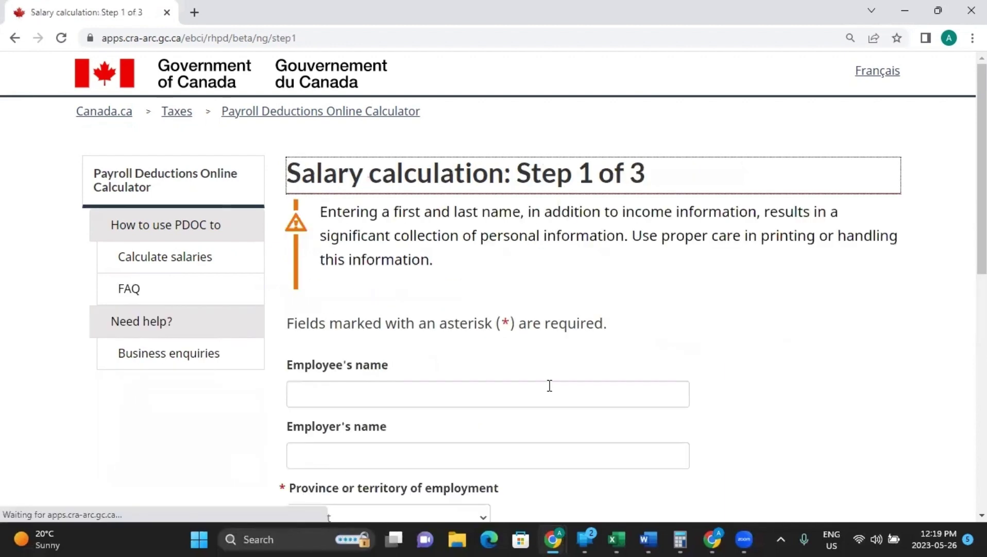
# - Set the province of employment to Ontario and the pay period frequency to Biweekly (26 pay periods a year)
pyautogui.scroll(-3, 740, 314)
pyautogui.scroll(-1, 740, 313)
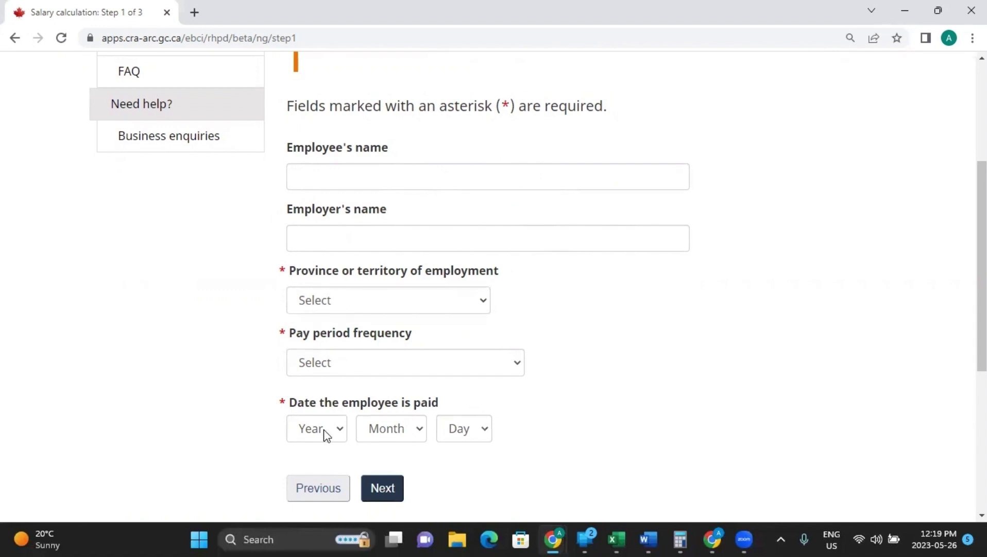
pyautogui.click(431, 301)
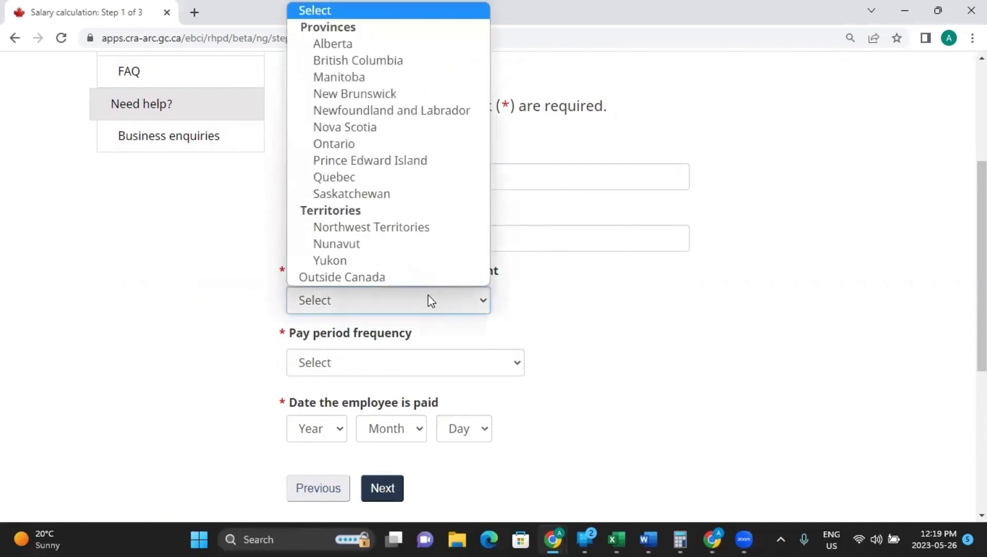
pyautogui.click(333, 147)
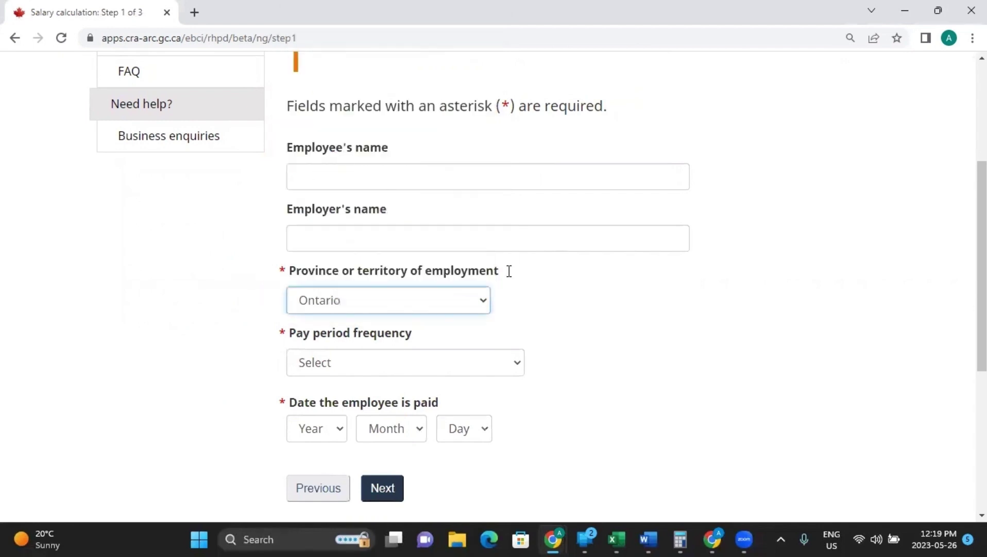
pyautogui.click(405, 362)
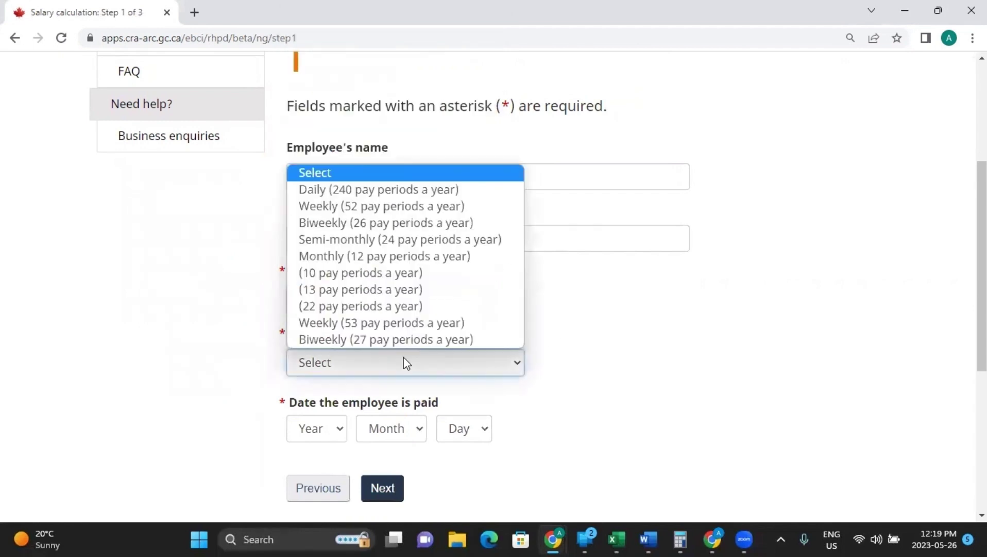
pyautogui.click(379, 224)
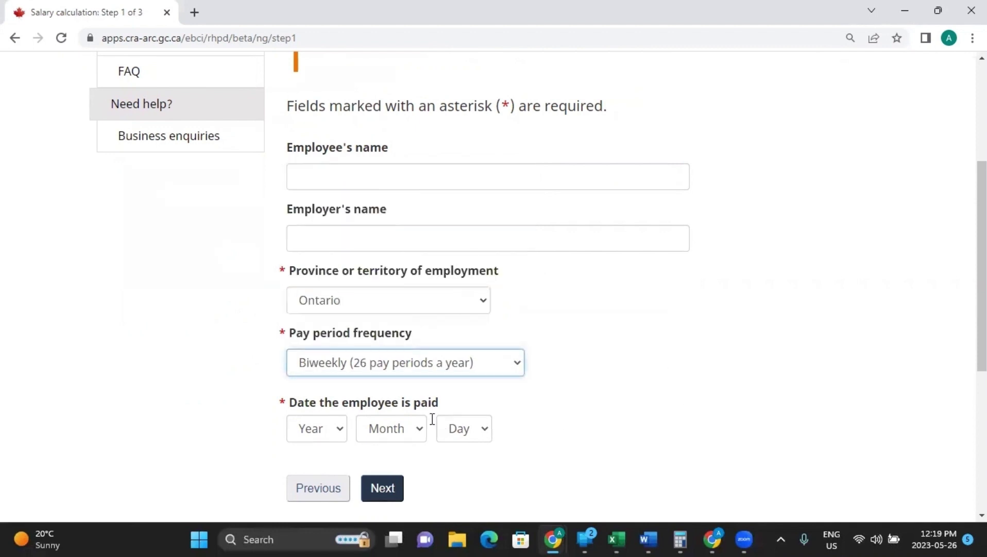
# - Set the date the employee is paid to 2023-05-26 and continue to step 2 of the salary calculation
pyautogui.click(340, 428)
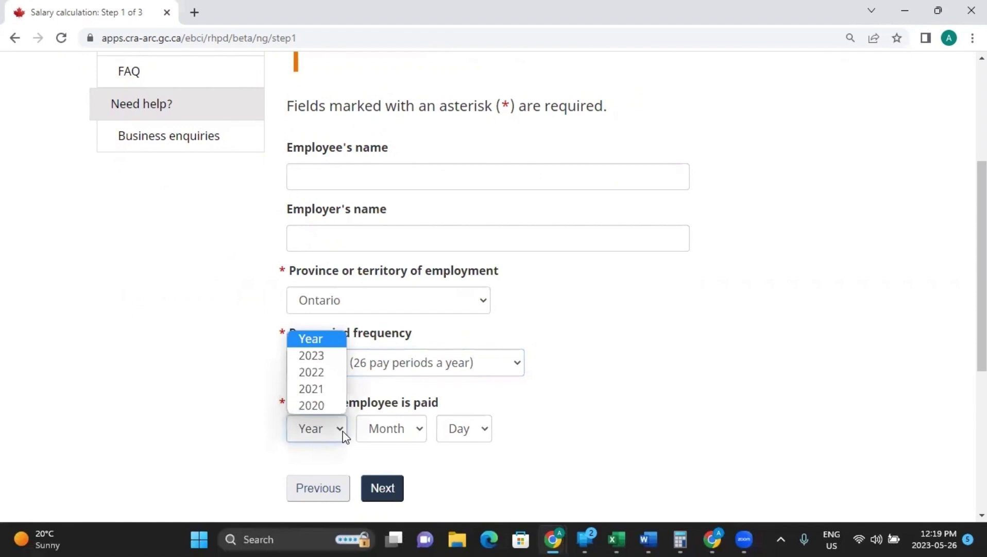
pyautogui.click(315, 357)
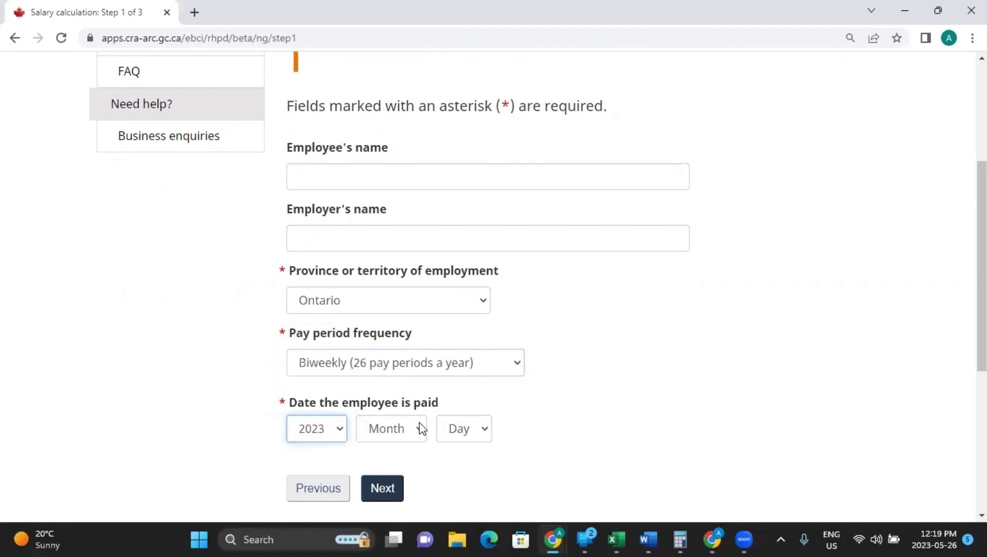
pyautogui.click(419, 437)
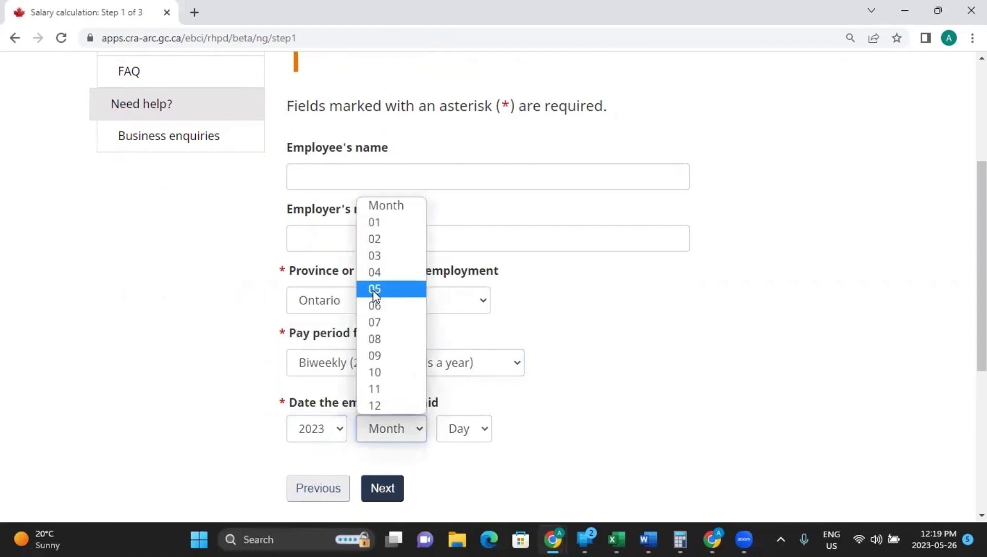
pyautogui.press('Escape')
pyautogui.click(480, 428)
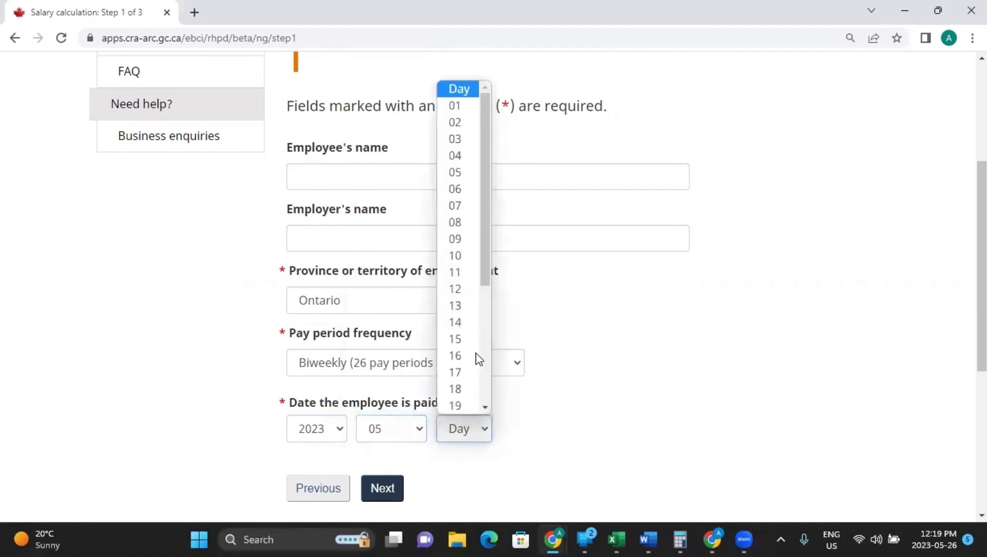
pyautogui.scroll(-4, 477, 351)
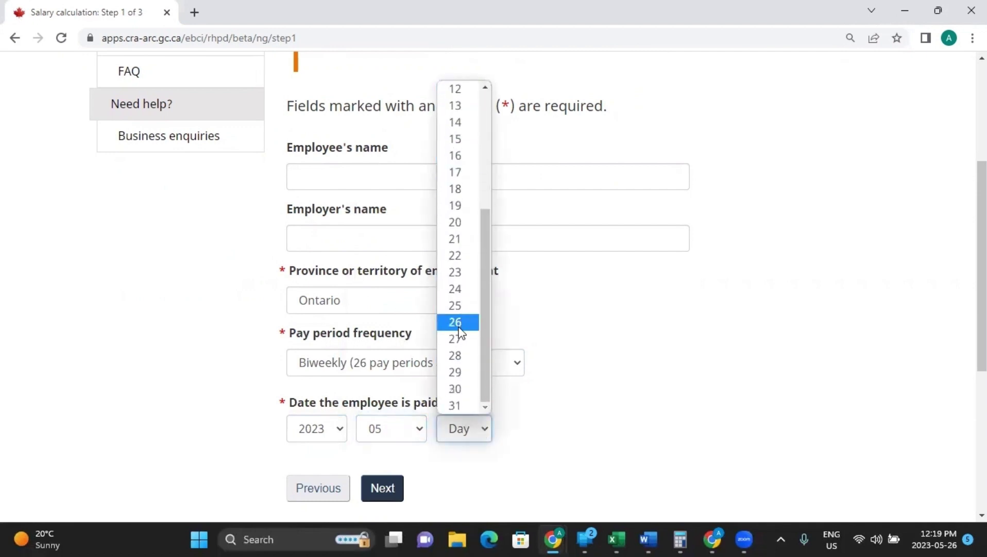
pyautogui.click(459, 325)
pyautogui.click(385, 488)
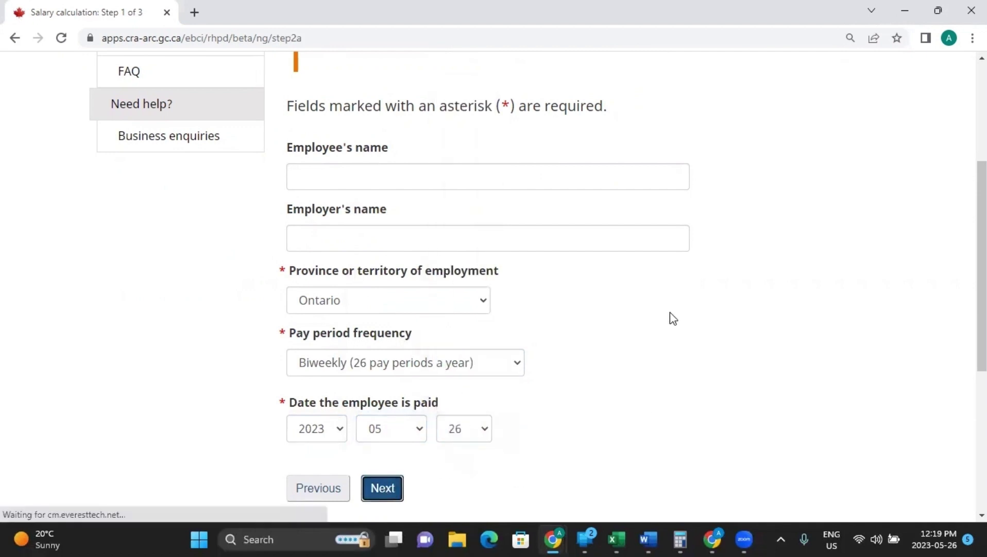
# - Enter 1000 as the salary or wages income per pay period and continue to step 3 with the other options at their defaults
pyautogui.scroll(-1, 552, 278)
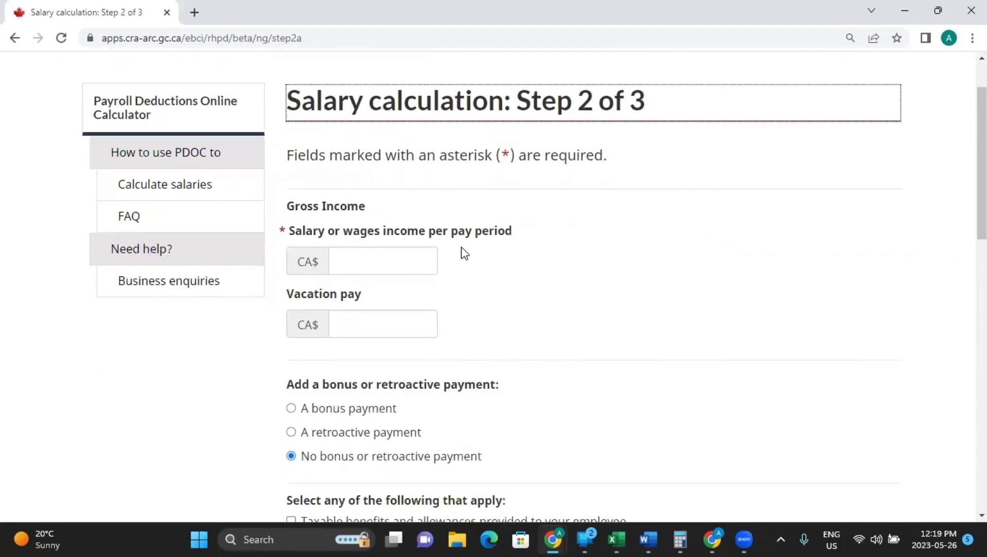
pyautogui.click(363, 267)
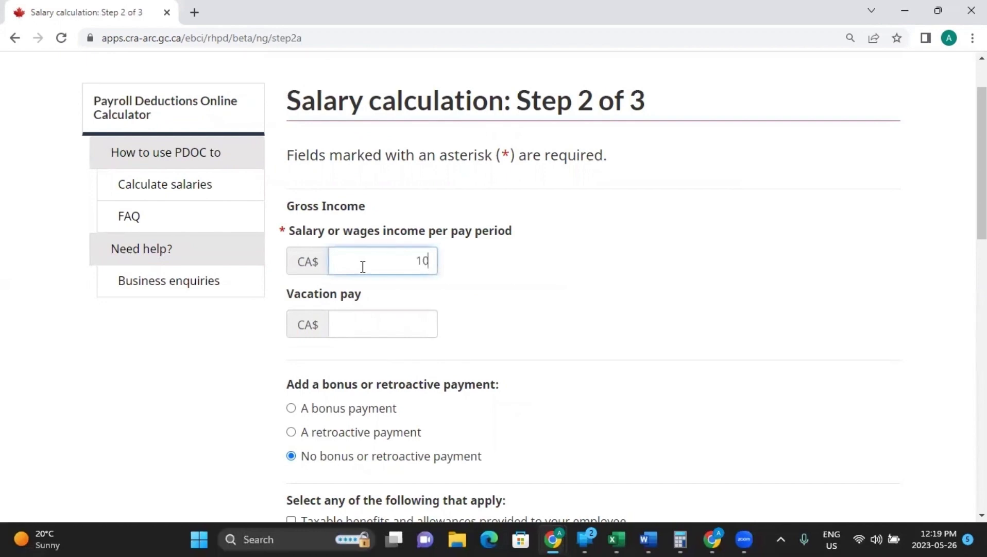
pyautogui.write('1000')
pyautogui.scroll(-2, 626, 363)
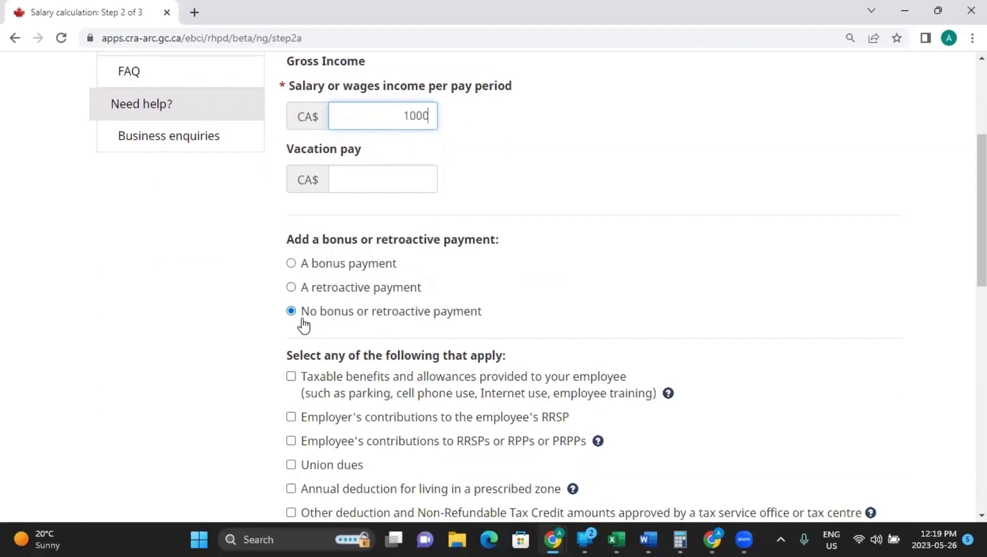
pyautogui.scroll(-4, 594, 317)
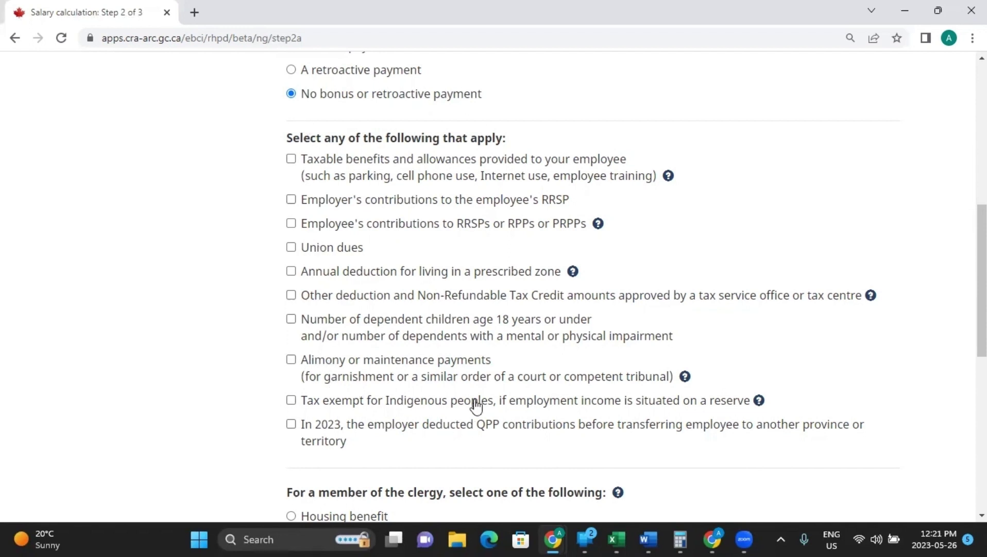
pyautogui.scroll(-4, 476, 405)
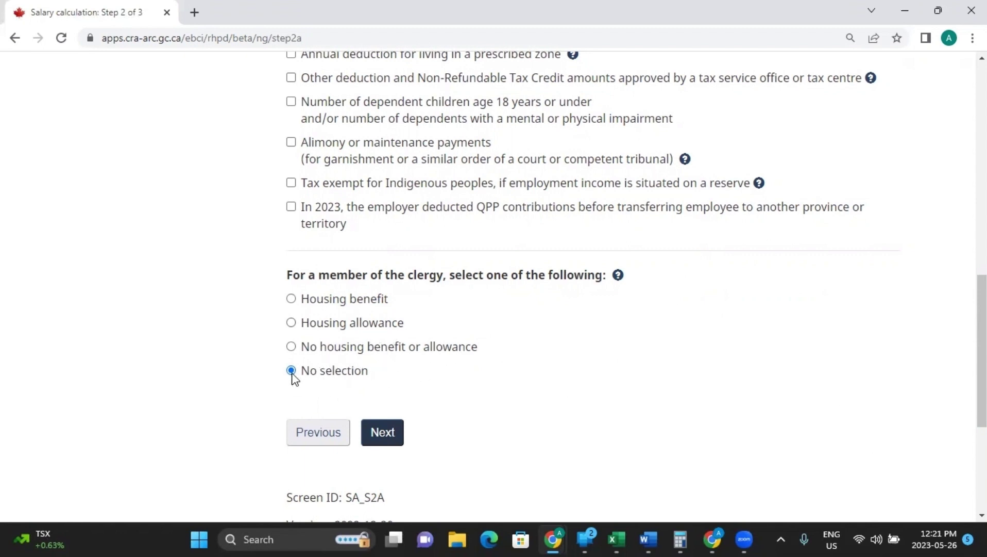
pyautogui.click(388, 434)
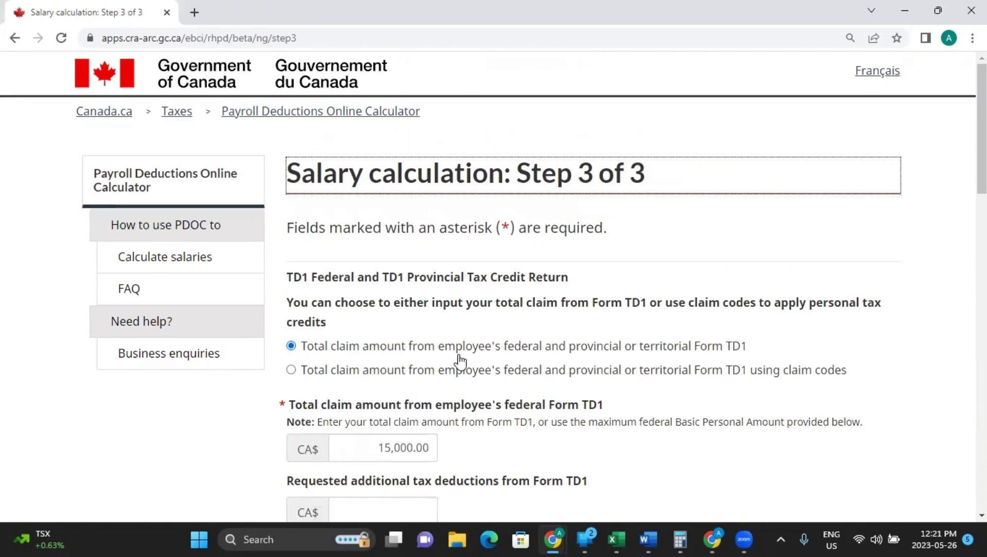
# - In the Canada Pension Plan section, enter year-to-date pensionable earnings of 15000 and CPP contributions deducted of 500
pyautogui.scroll(-3, 471, 352)
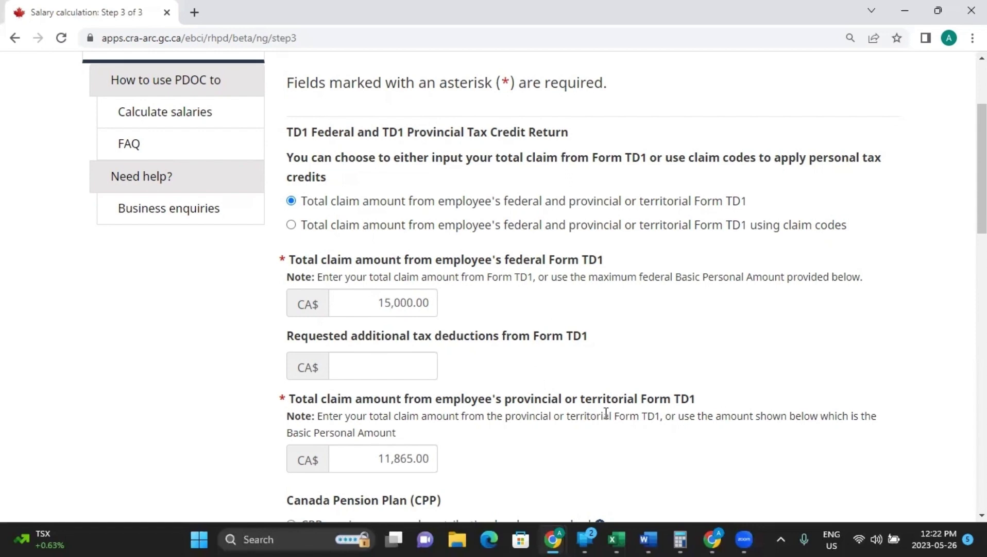
pyautogui.scroll(-1, 547, 321)
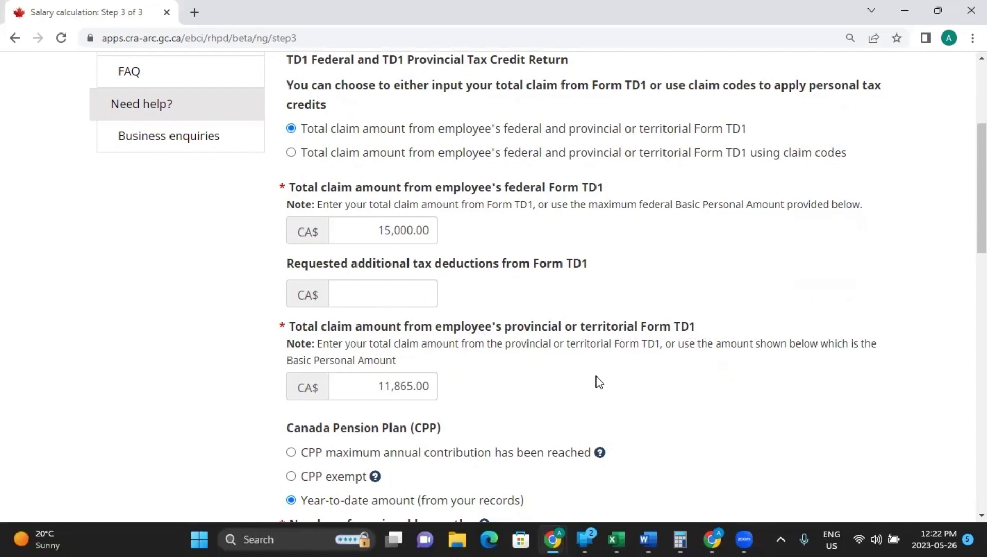
pyautogui.scroll(-3, 549, 348)
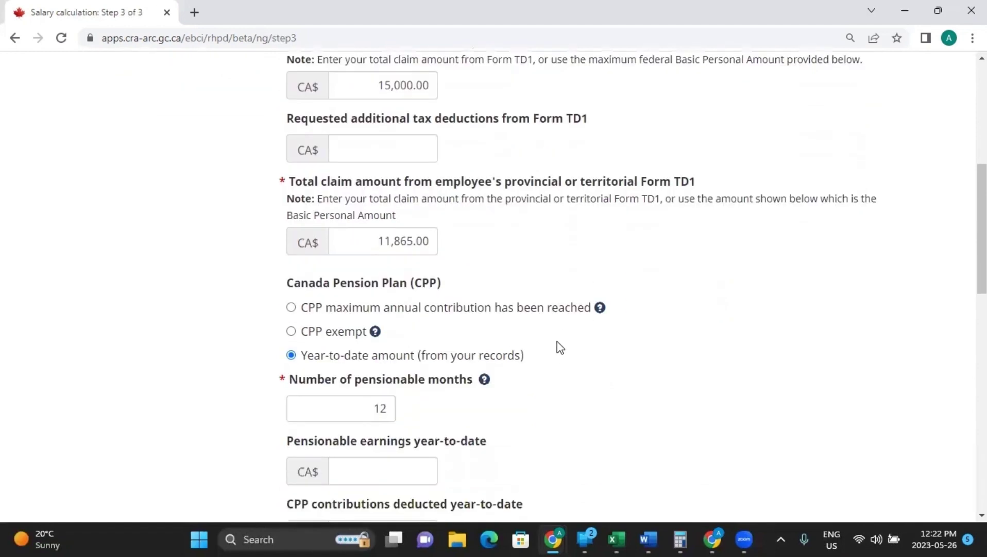
pyautogui.scroll(-3, 560, 348)
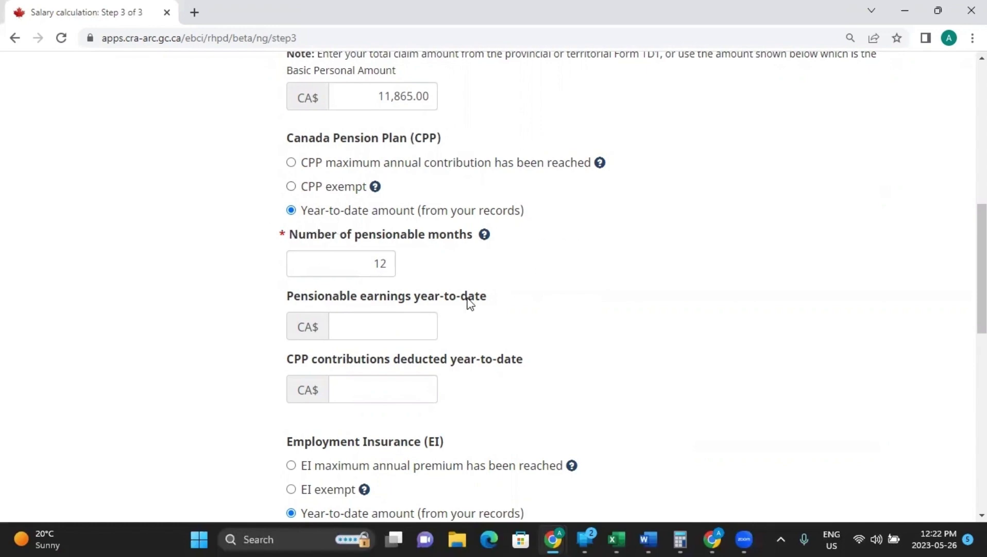
pyautogui.scroll(-1, 469, 301)
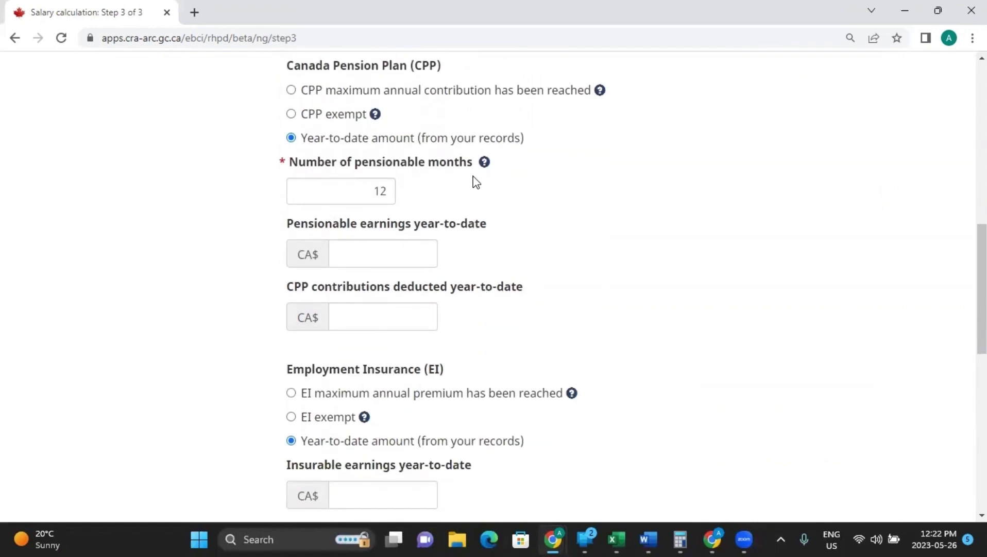
pyautogui.scroll(-1, 570, 252)
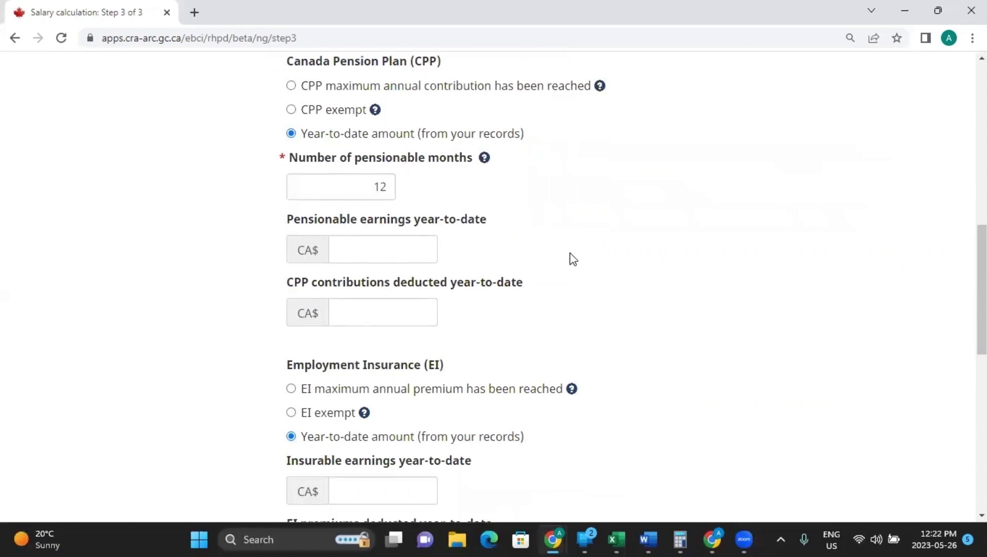
pyautogui.scroll(-1, 570, 253)
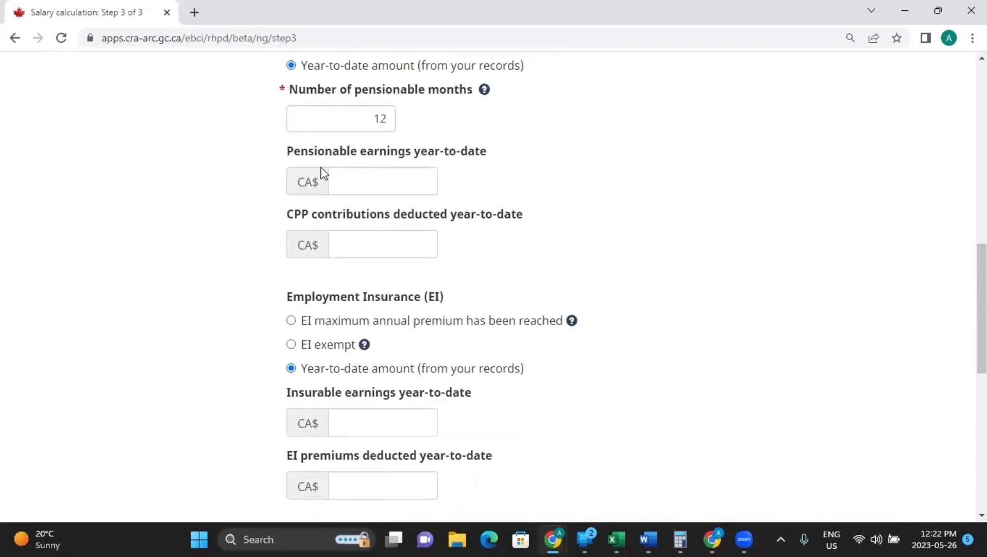
pyautogui.click(390, 187)
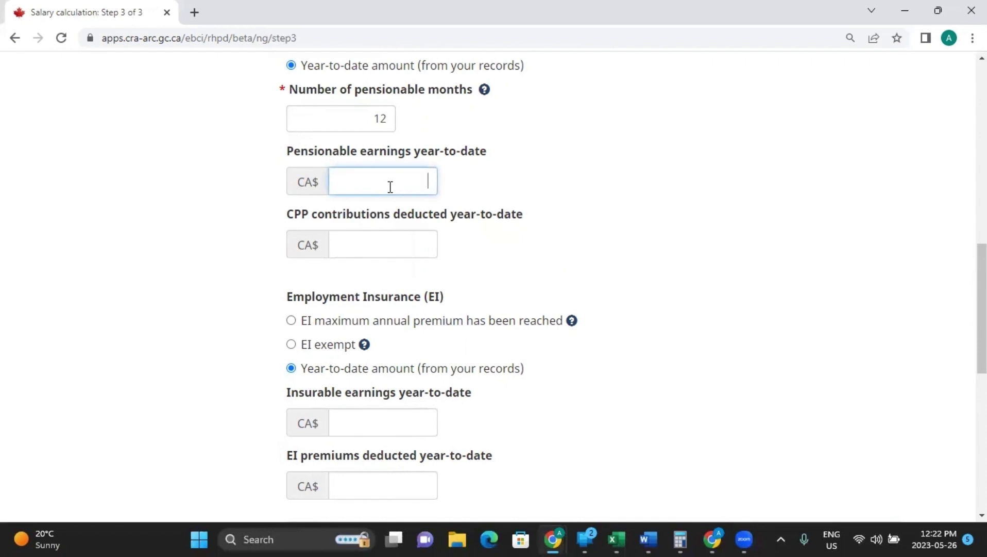
pyautogui.write('15000')
pyautogui.click(391, 245)
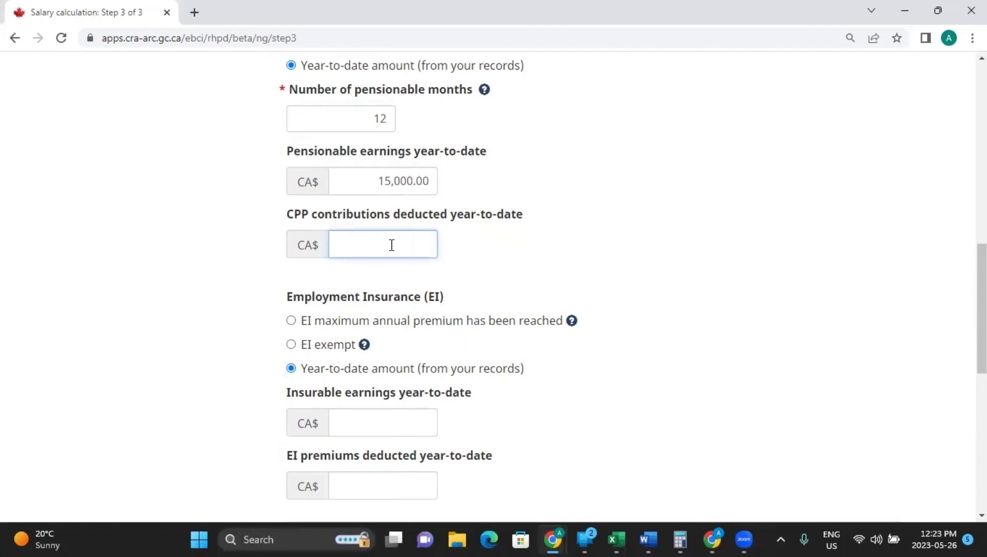
pyautogui.write('500')
# - In the Employment Insurance section, enter year-to-date insurable earnings of 15000 and EI premiums deducted of 200, and run the calculation
pyautogui.scroll(-3, 484, 340)
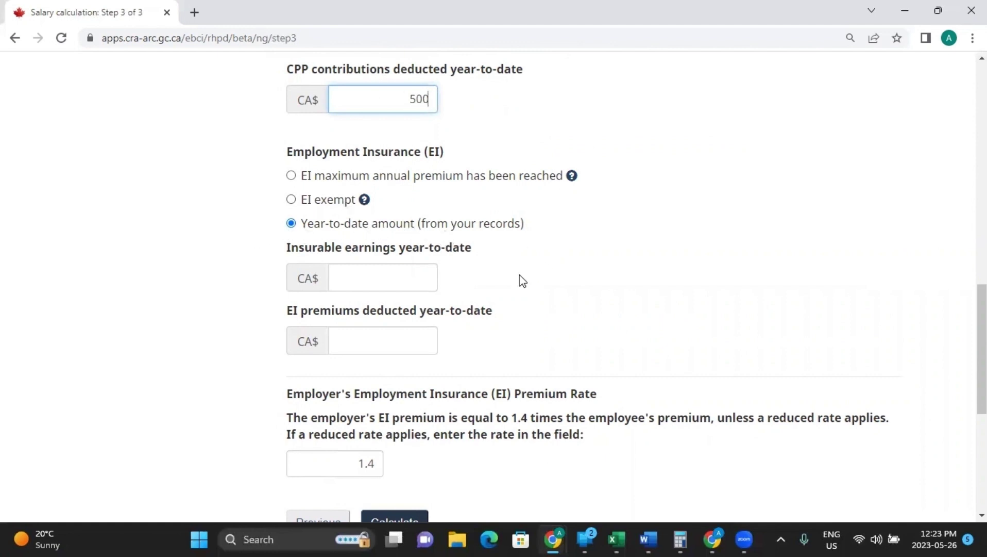
pyautogui.press('Tab')
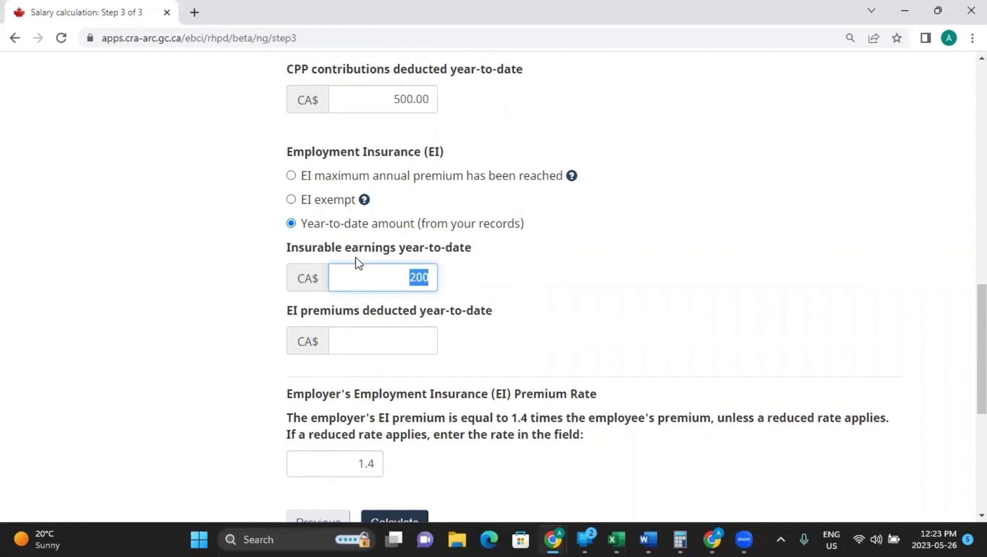
pyautogui.scroll(4, 394, 260)
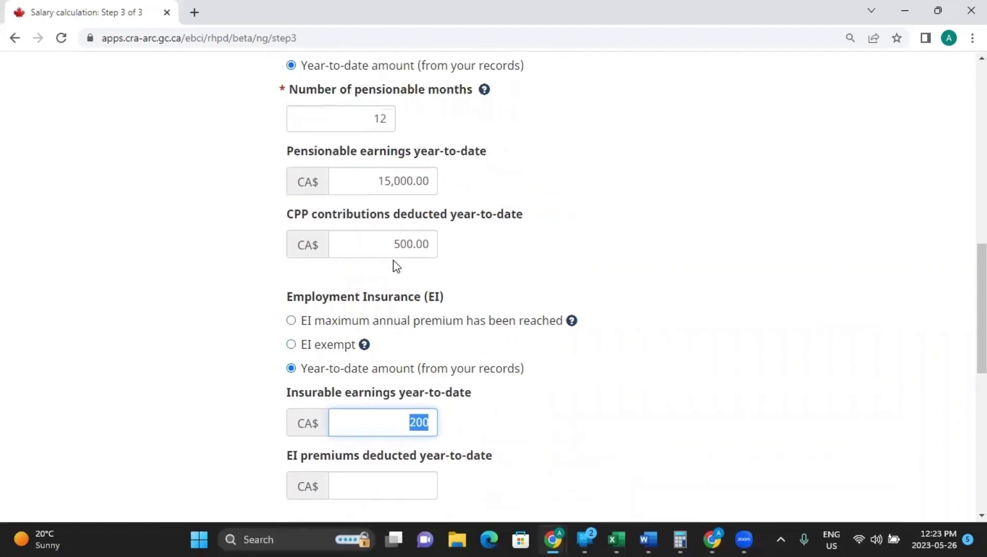
pyautogui.scroll(-4, 437, 317)
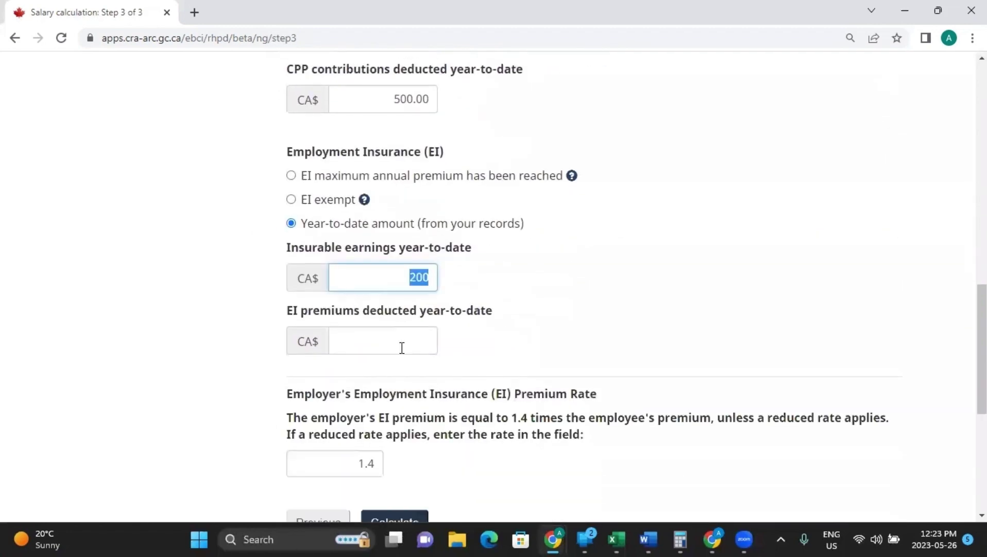
pyautogui.write('15000')
pyautogui.click(400, 348)
pyautogui.write('200')
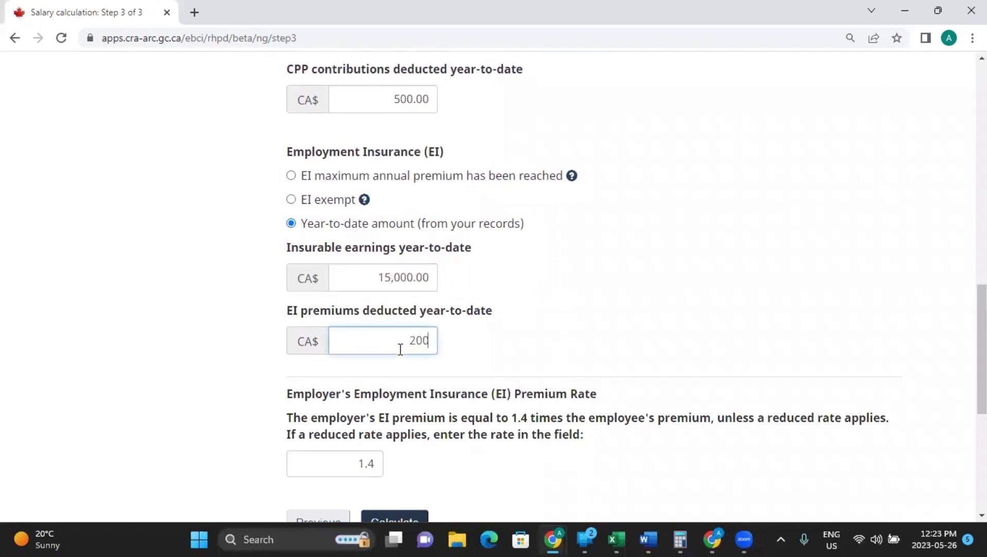
pyautogui.scroll(-1, 338, 346)
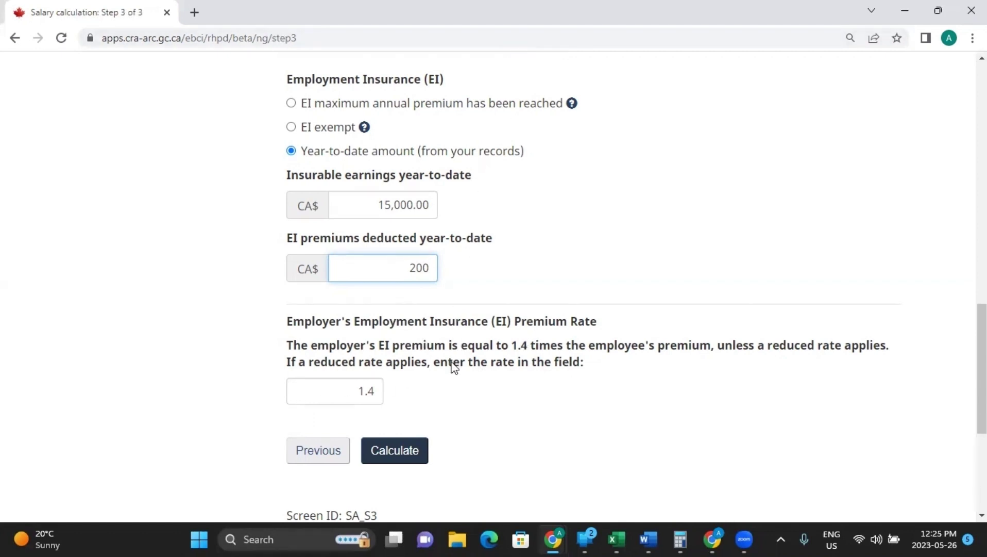
pyautogui.click(396, 456)
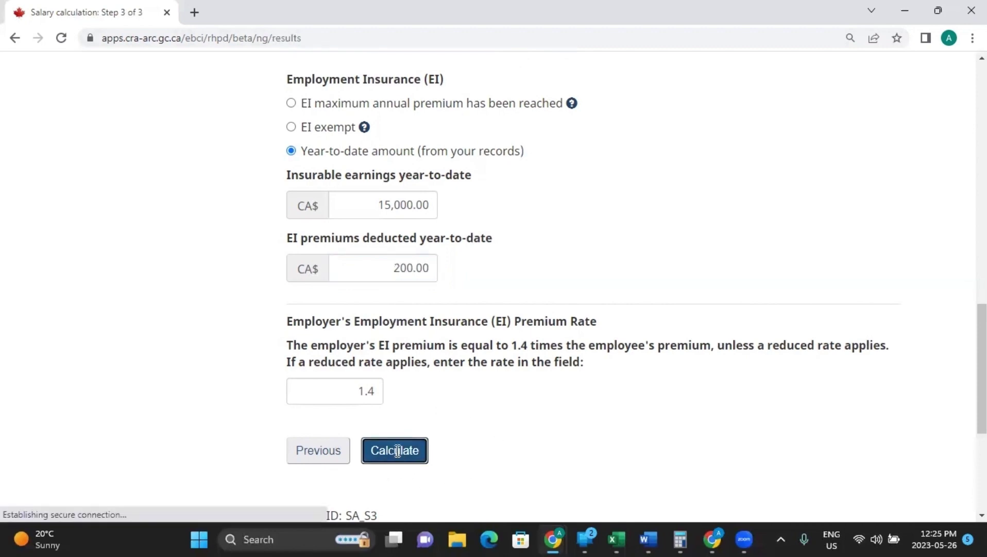
# - Review the salary calculation result, including the pay-period deductions, net amount, year-to-date amounts and annual CPP contribution maximum
pyautogui.scroll(-1, 670, 281)
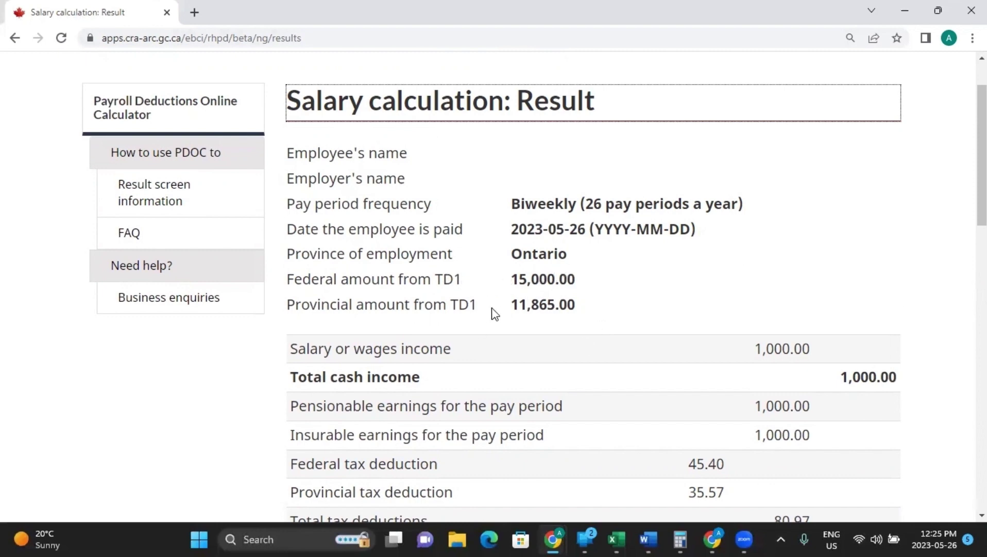
pyautogui.scroll(-1, 770, 260)
pyautogui.scroll(-3, 770, 260)
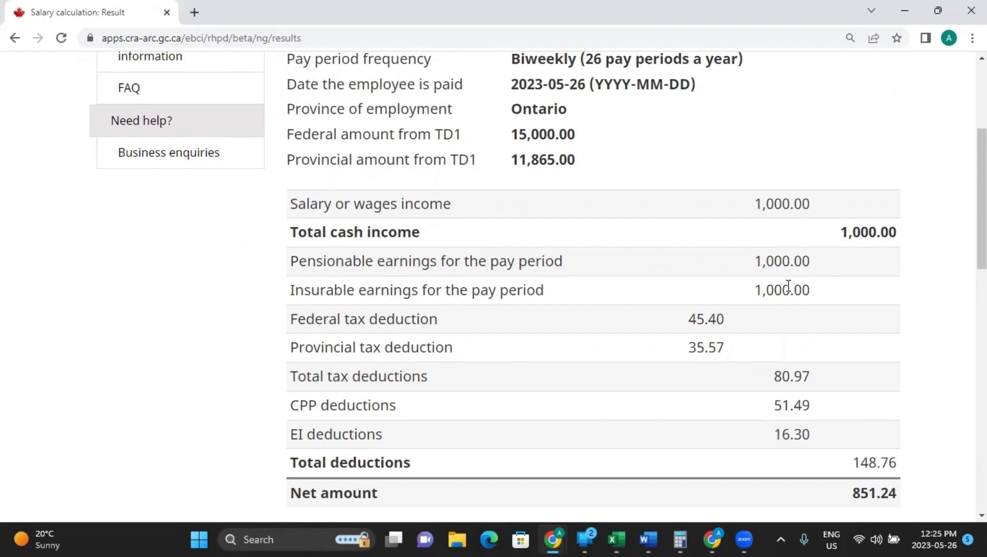
pyautogui.scroll(-2, 593, 319)
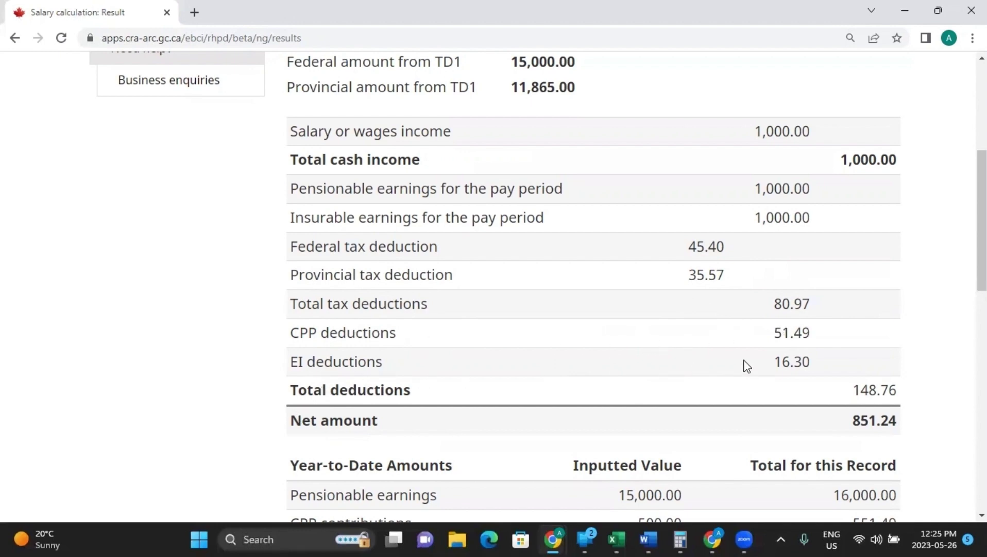
pyautogui.scroll(-1, 602, 378)
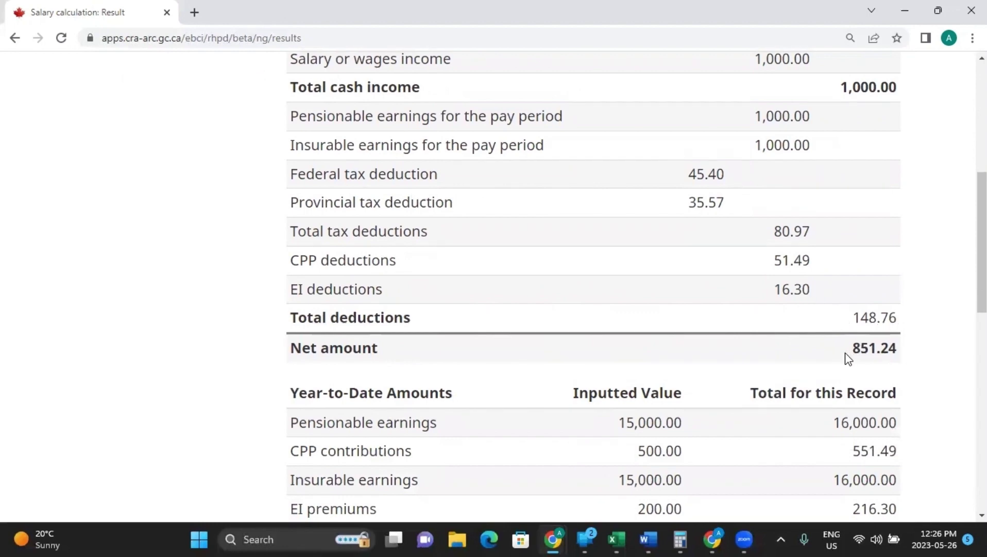
pyautogui.moveTo(846, 352); pyautogui.dragTo(903, 352)
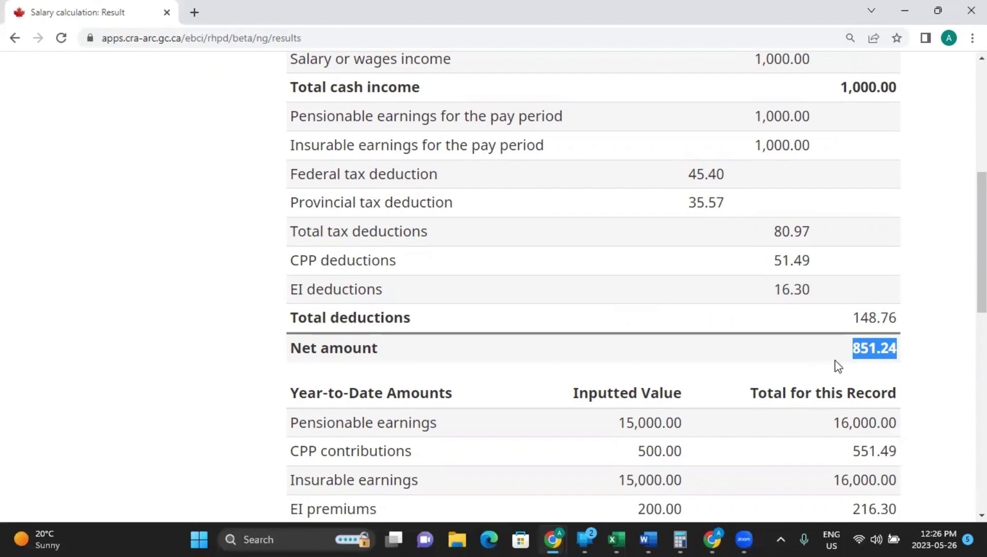
pyautogui.click(788, 367)
pyautogui.scroll(-1, 714, 341)
pyautogui.scroll(-1, 718, 344)
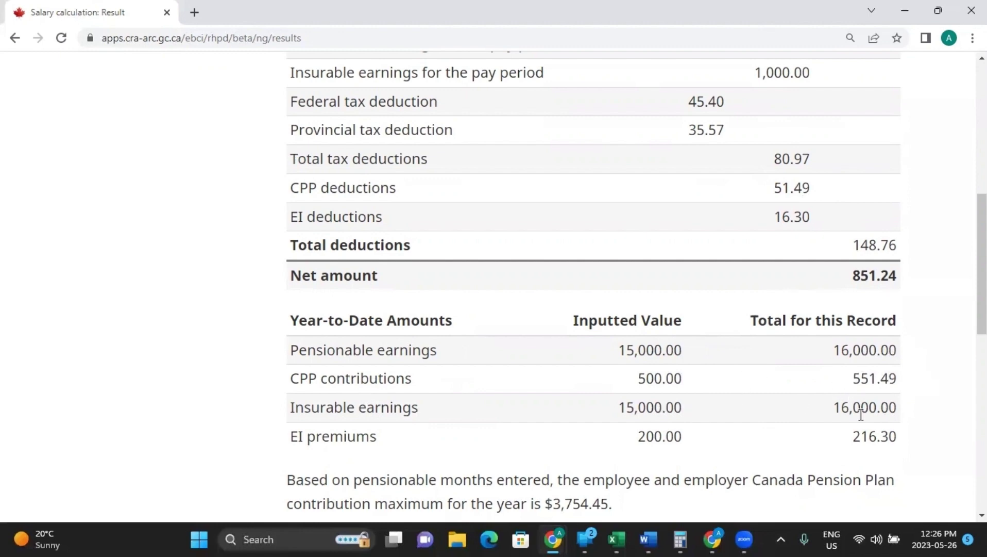
pyautogui.scroll(-3, 613, 389)
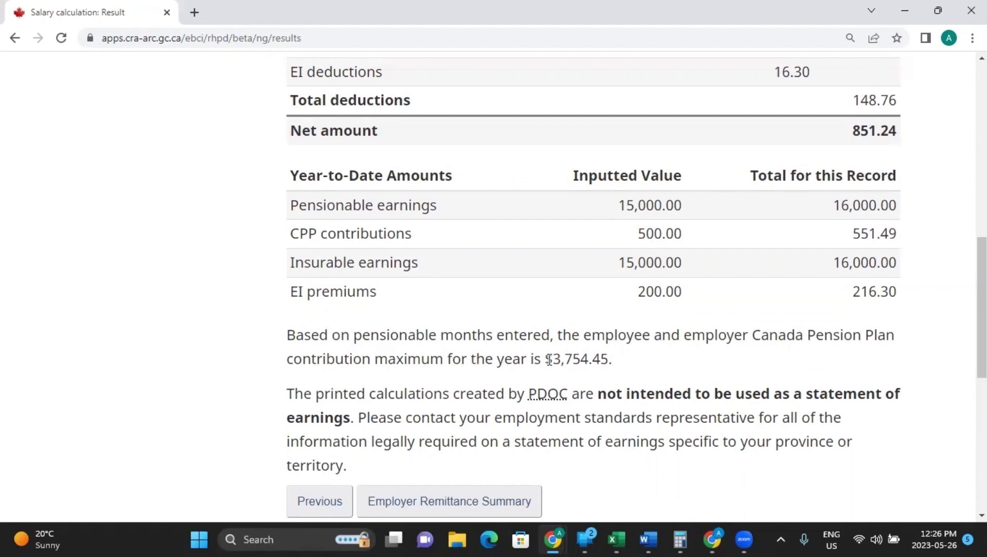
pyautogui.moveTo(546, 359); pyautogui.dragTo(638, 367)
pyautogui.click(605, 447)
pyautogui.scroll(-1, 698, 400)
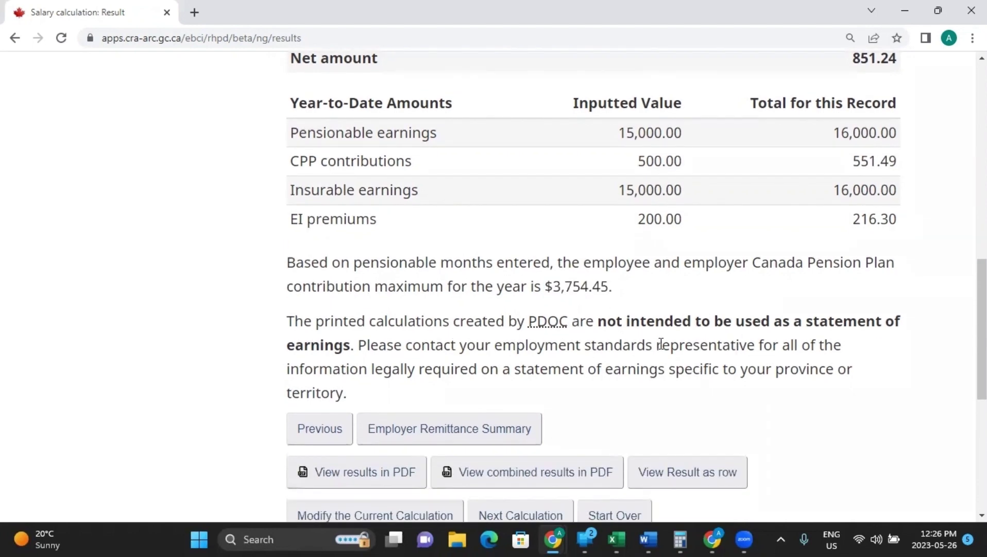
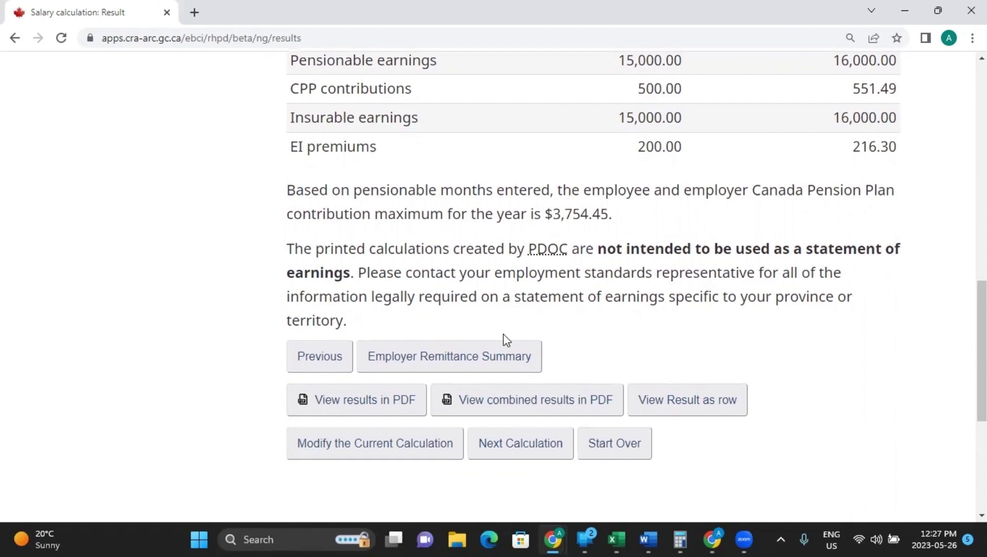
# - Open the employer remittance summary and examine the CPP and EI subtotals, the tax deductions and the amount to remit
pyautogui.click(433, 357)
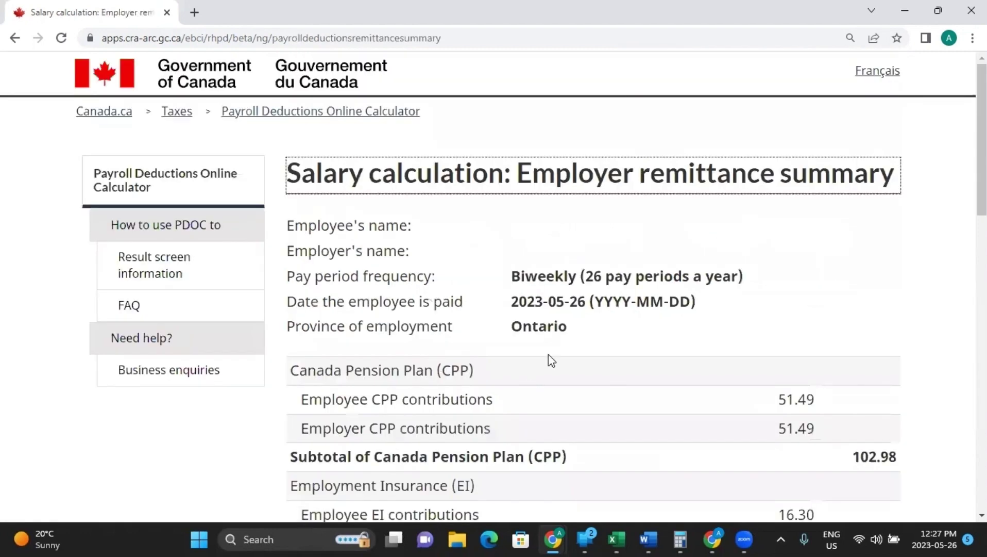
pyautogui.scroll(-3, 593, 312)
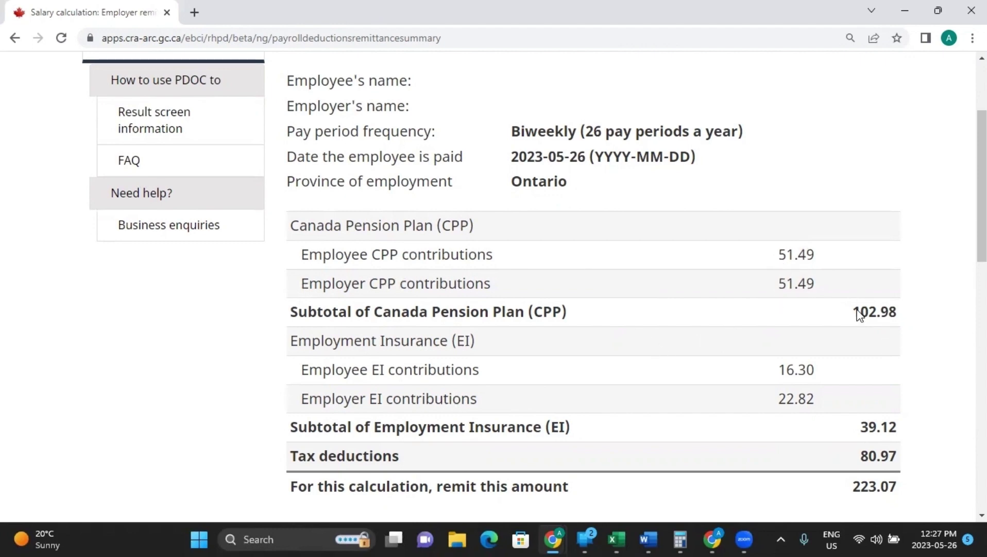
pyautogui.moveTo(851, 312); pyautogui.dragTo(910, 310)
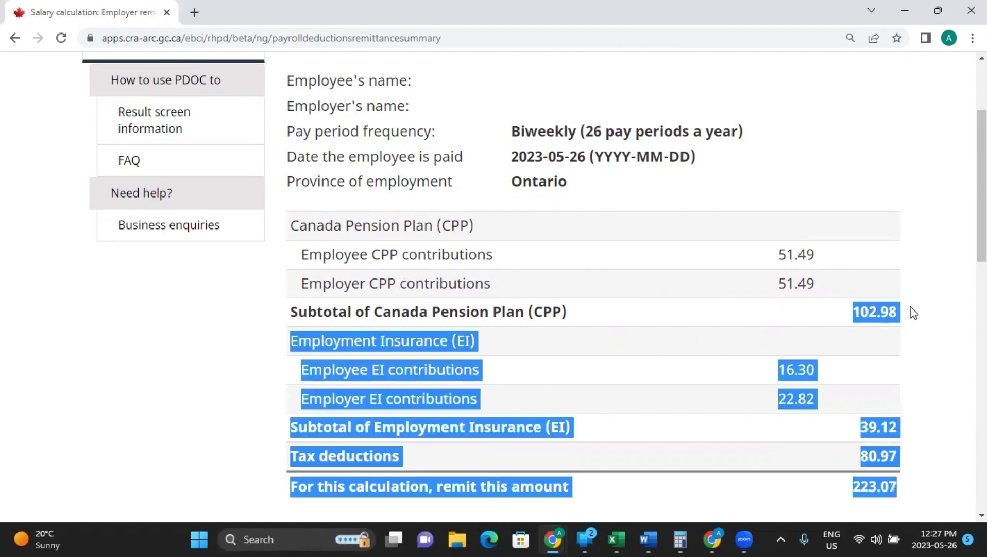
pyautogui.click(910, 311)
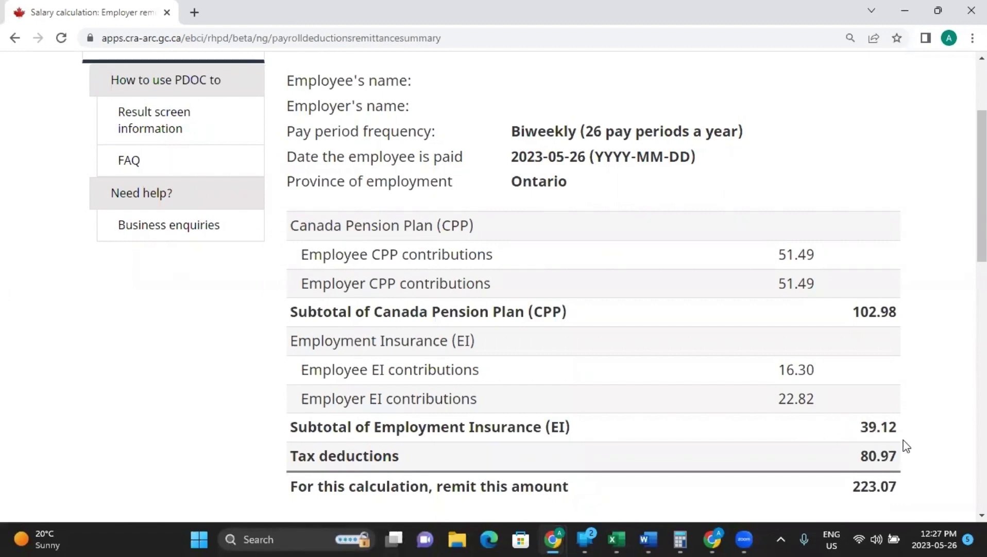
pyautogui.scroll(-1, 781, 439)
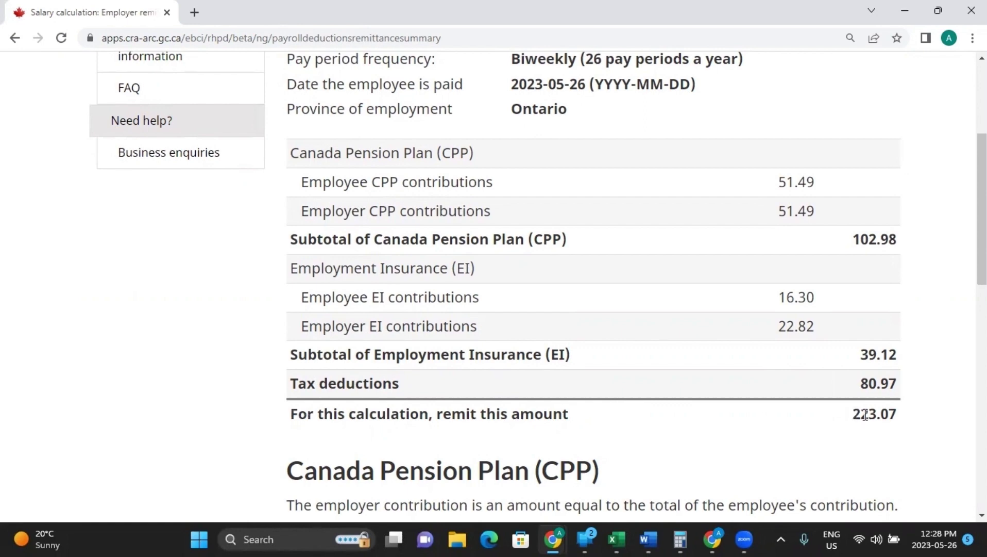
pyautogui.moveTo(853, 416); pyautogui.dragTo(901, 419)
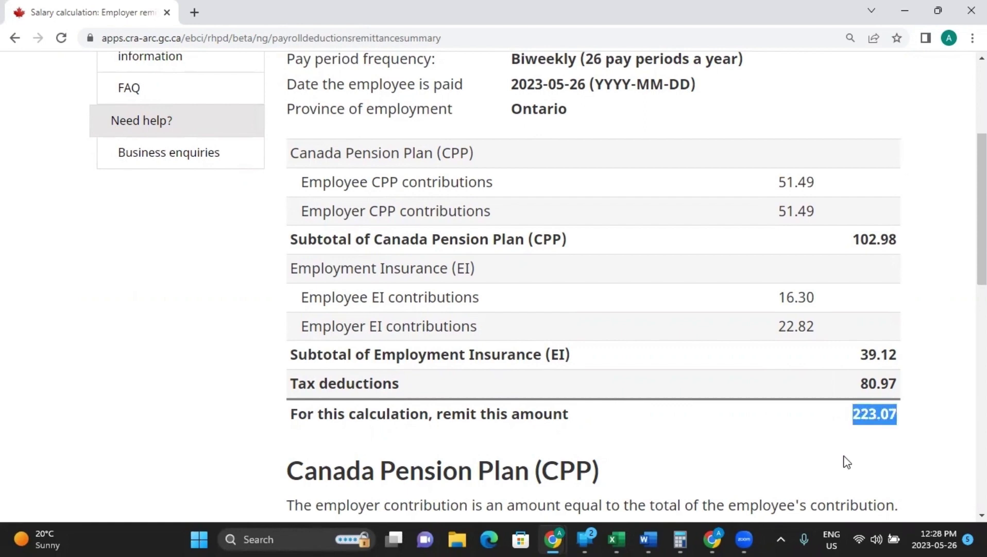
pyautogui.click(740, 424)
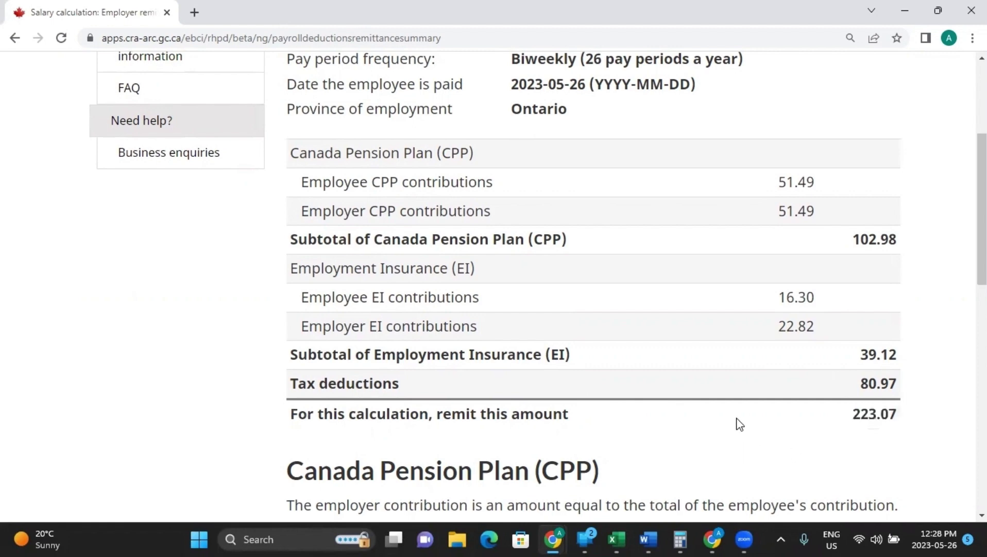
pyautogui.scroll(-5, 737, 420)
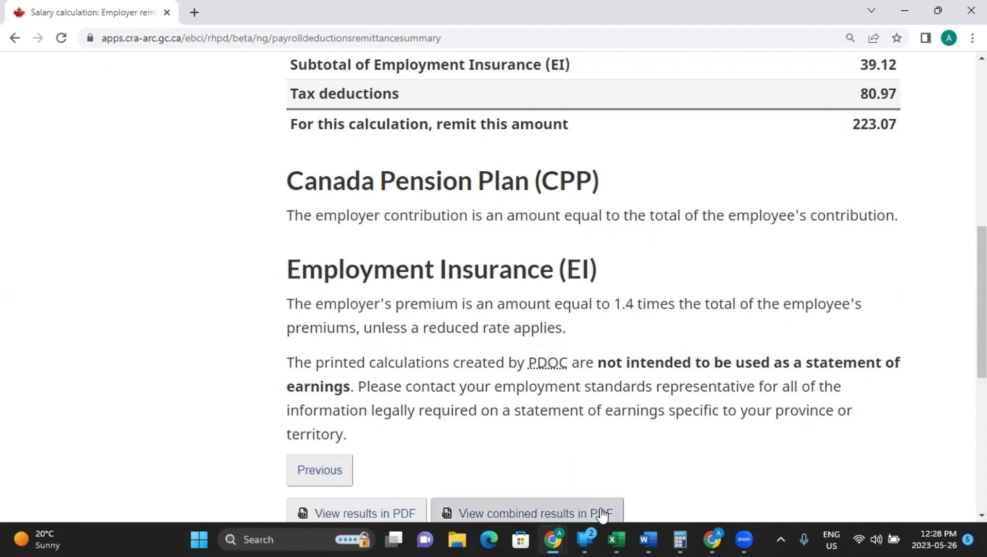
pyautogui.scroll(-1, 587, 419)
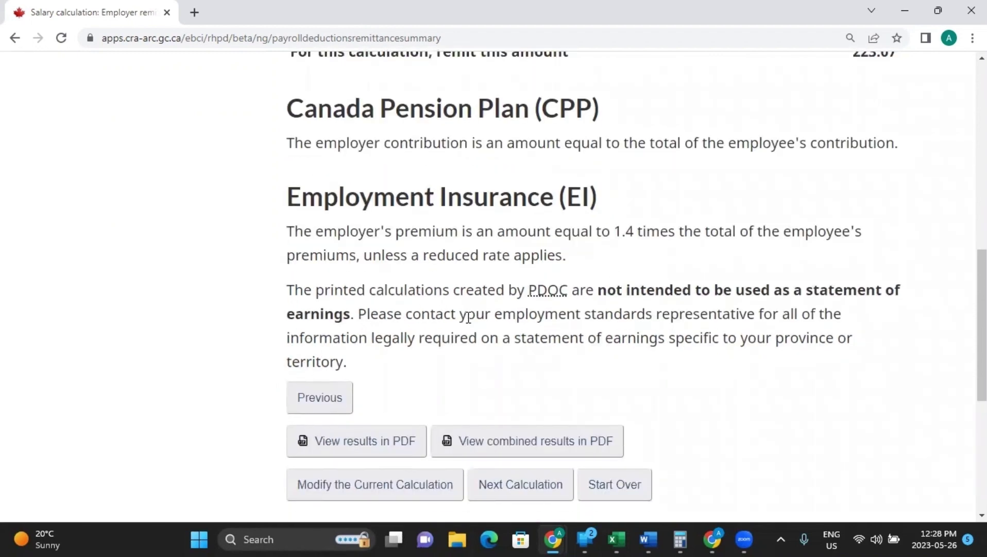
pyautogui.scroll(-1, 564, 376)
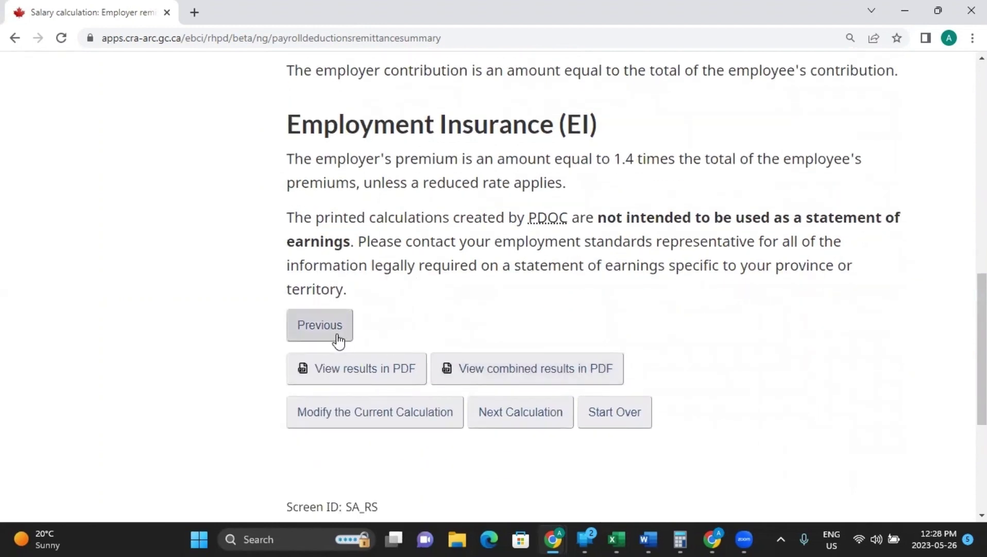
# - Return to the salary calculation result and download the combined employee and employer results as a PDF
pyautogui.click(316, 337)
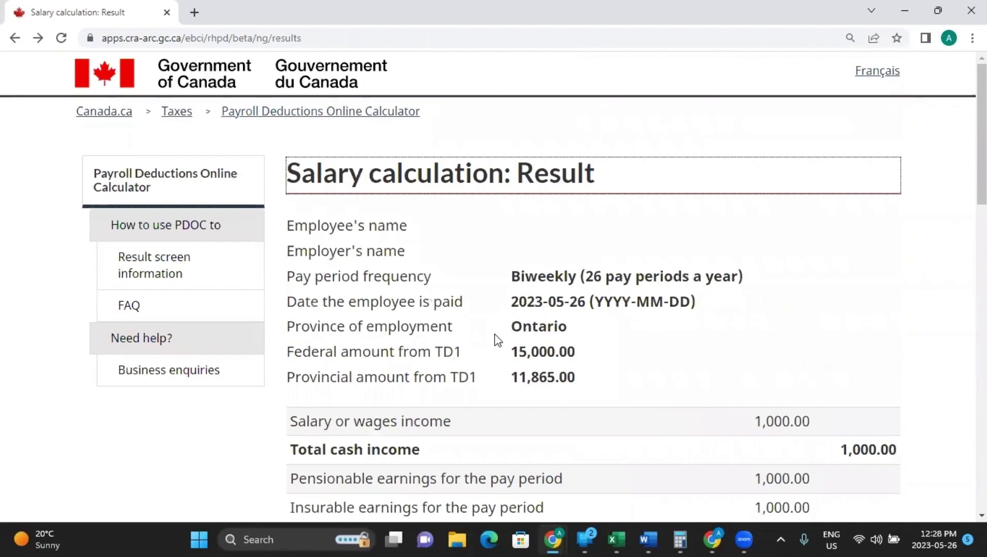
pyautogui.scroll(-3, 498, 338)
pyautogui.scroll(-2, 624, 377)
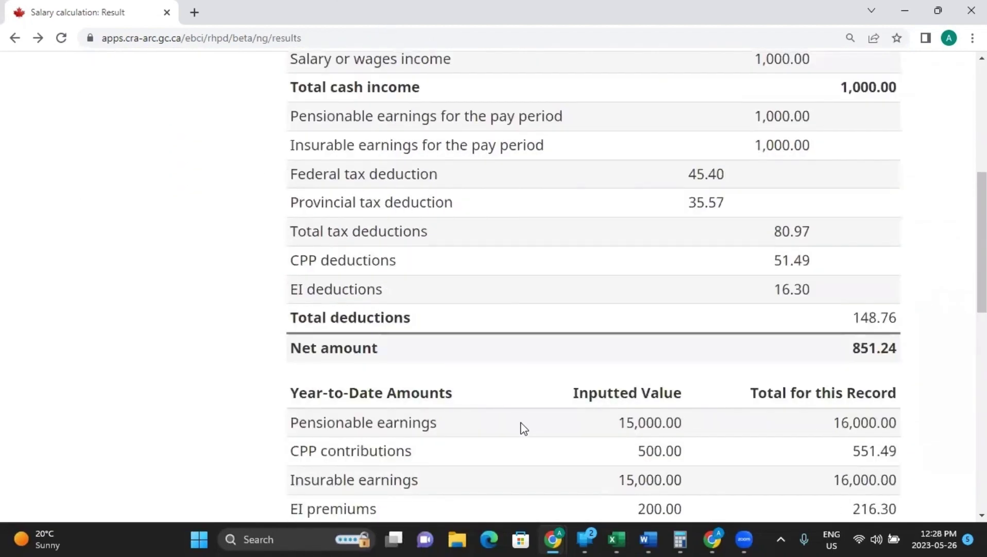
pyautogui.scroll(-9, 522, 428)
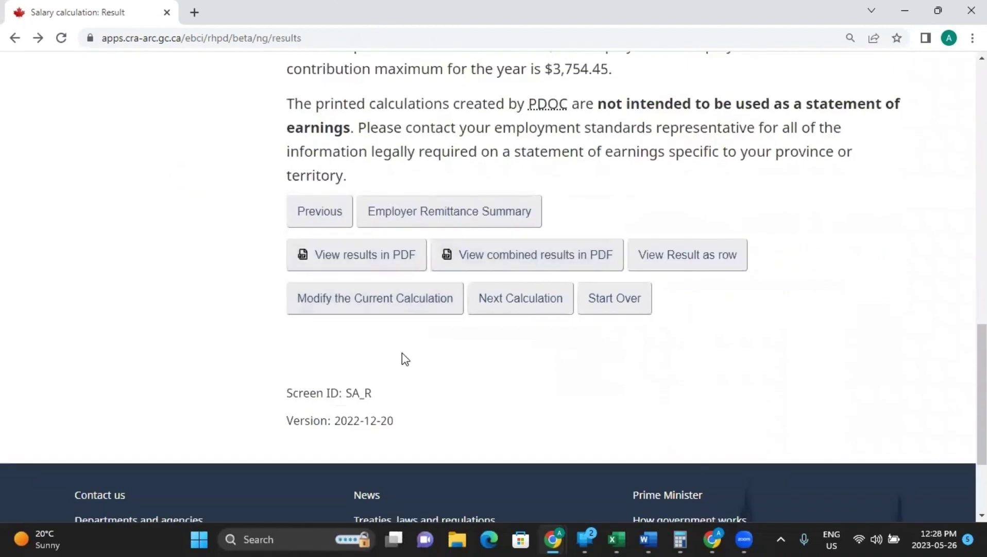
pyautogui.click(517, 317)
pyautogui.click(335, 271)
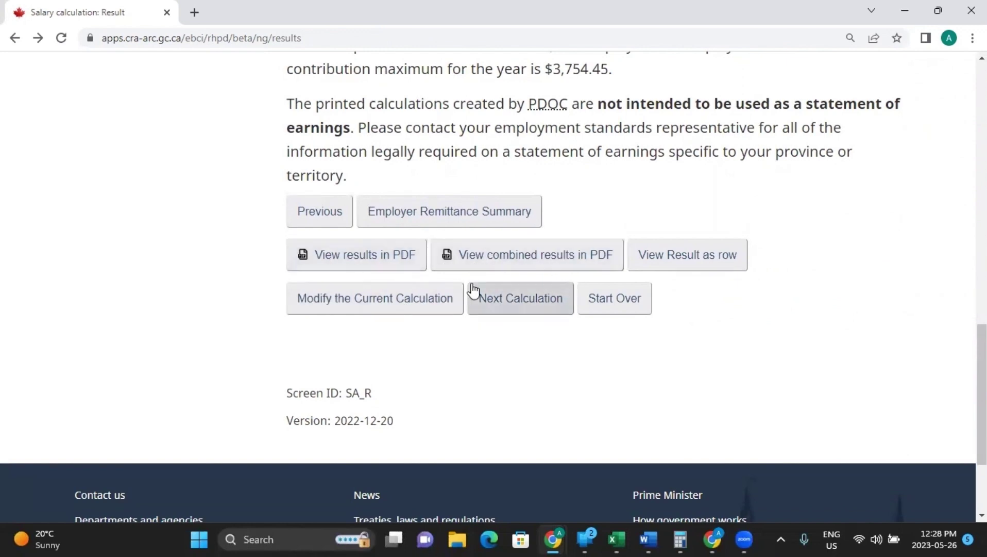
pyautogui.click(496, 259)
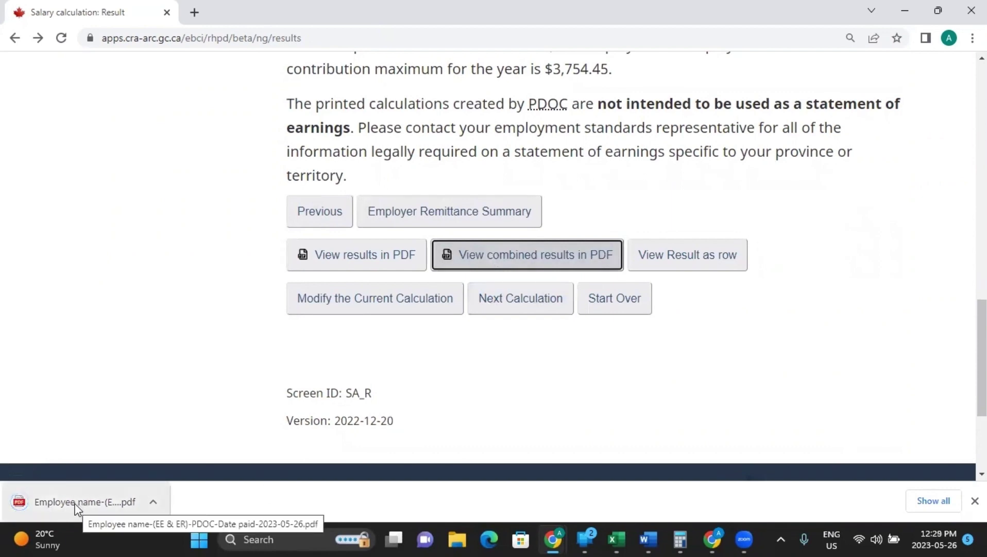
# - Open the downloaded combined results PDF, review its result and employer remittance summary sections, and close it
pyautogui.click(99, 508)
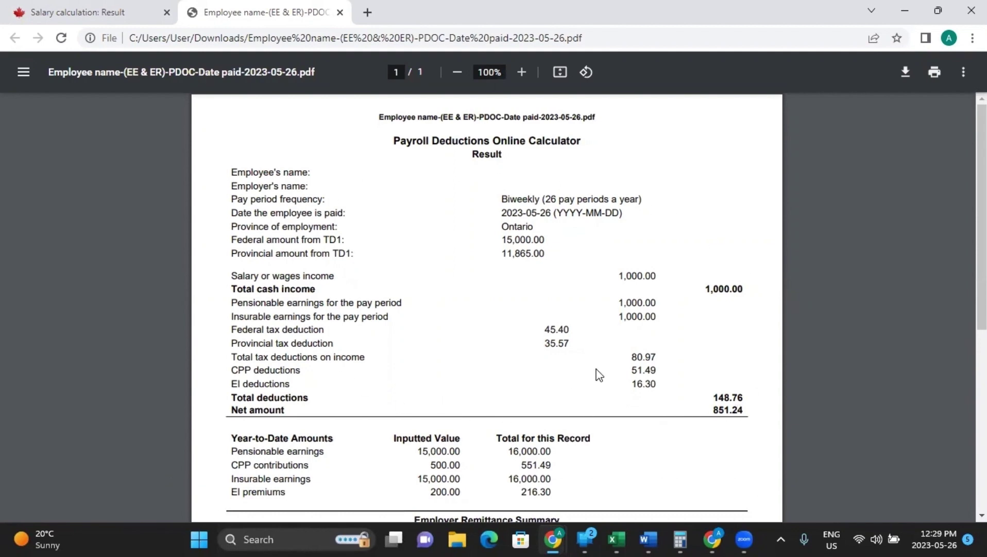
pyautogui.scroll(-3, 592, 371)
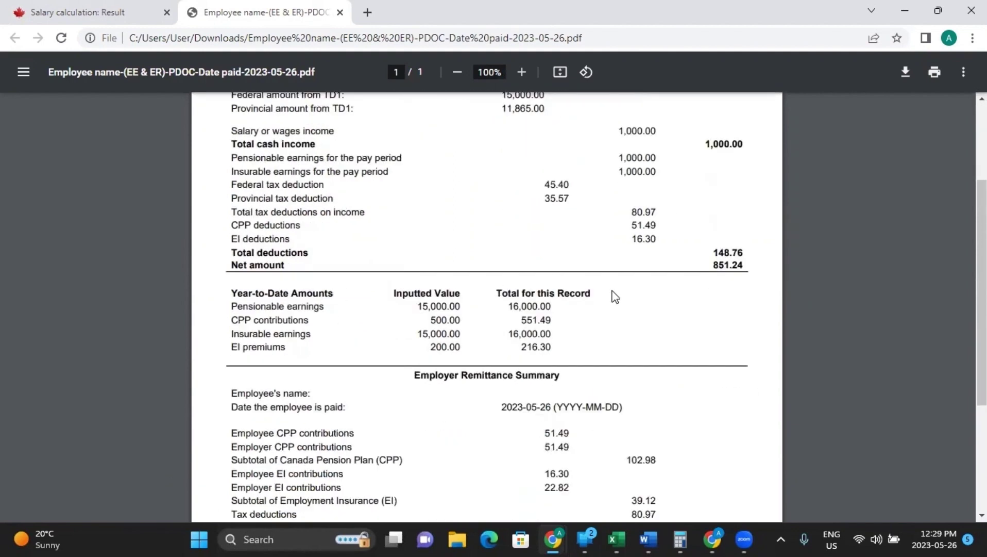
pyautogui.scroll(-4, 684, 355)
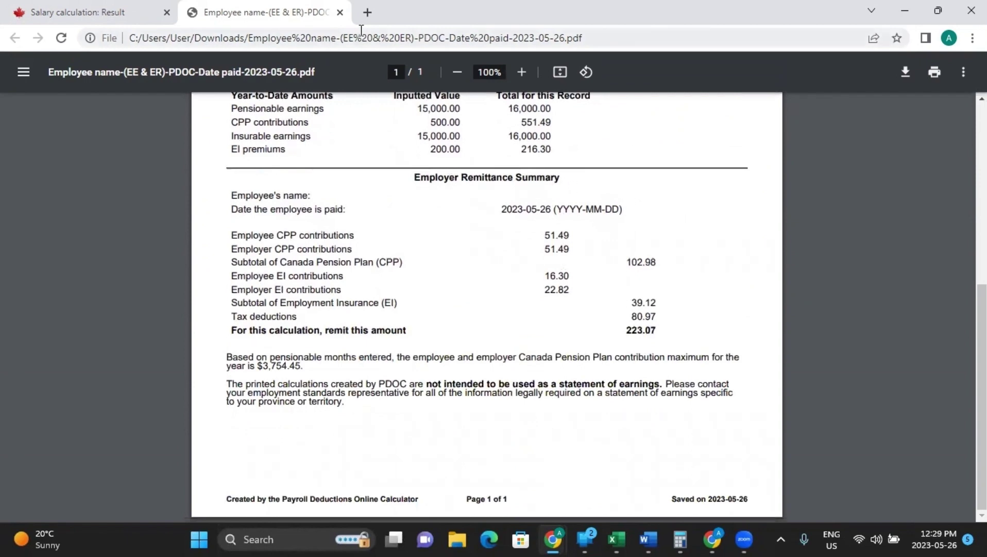
pyautogui.click(340, 13)
pyautogui.scroll(12, 573, 361)
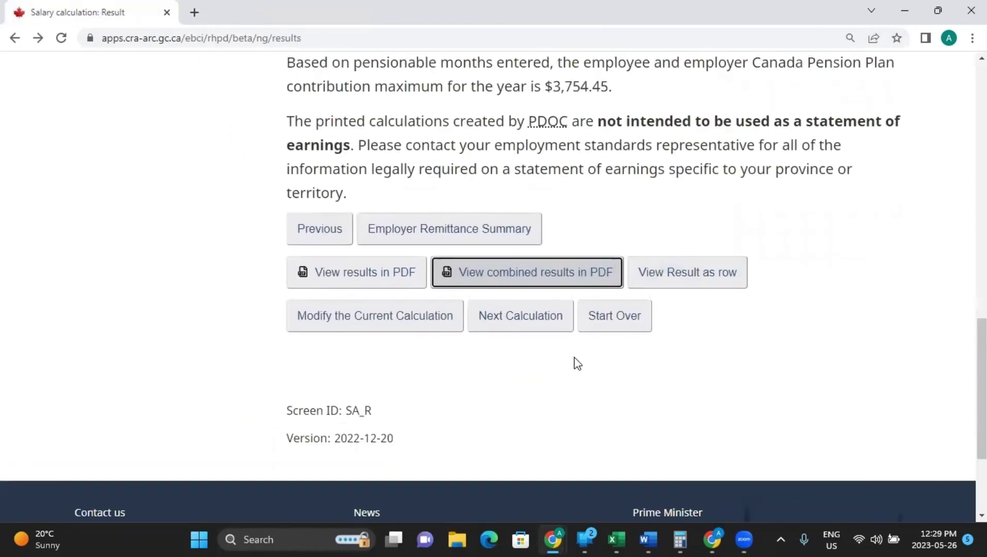
# - Start the next salary calculation and proceed to step 2, keeping Ontario, biweekly pay periods and the 2023-05-26 pay date
pyautogui.scroll(1, 594, 345)
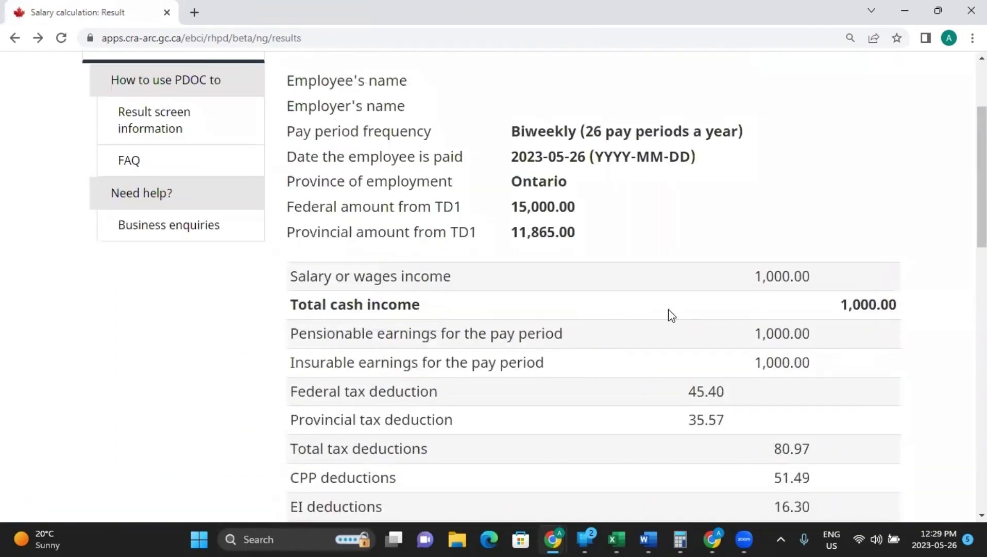
pyautogui.scroll(-12, 627, 338)
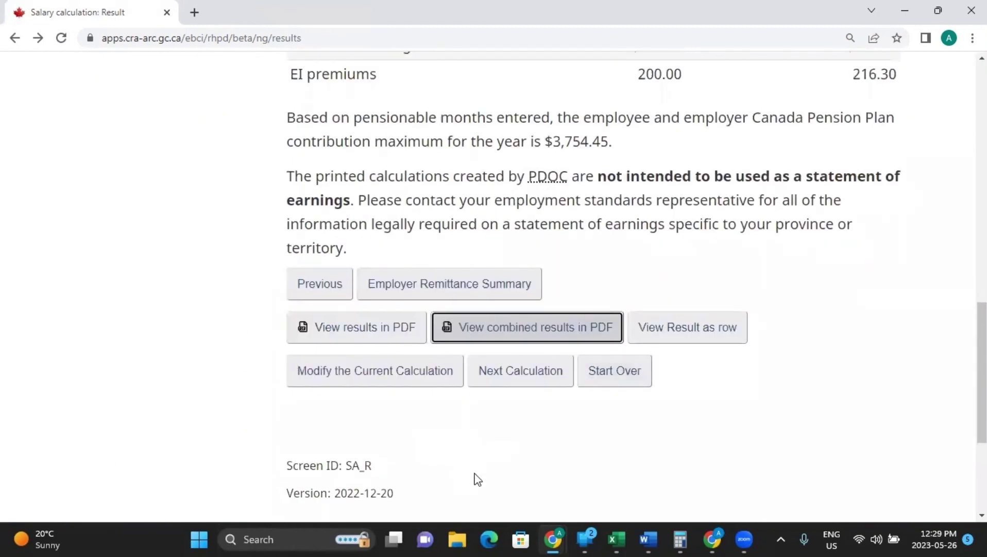
pyautogui.click(518, 374)
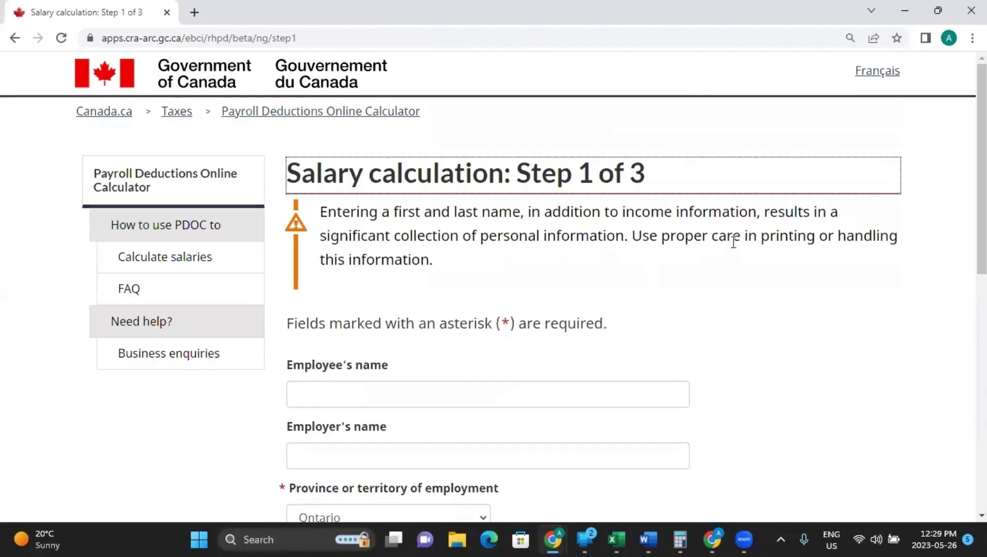
pyautogui.scroll(-3, 732, 257)
pyautogui.scroll(-2, 731, 272)
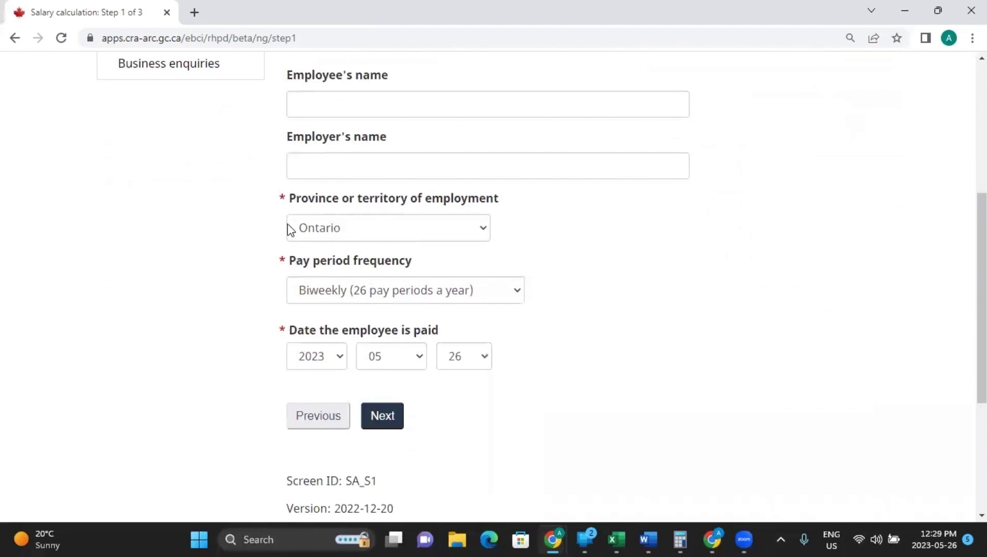
pyautogui.click(382, 416)
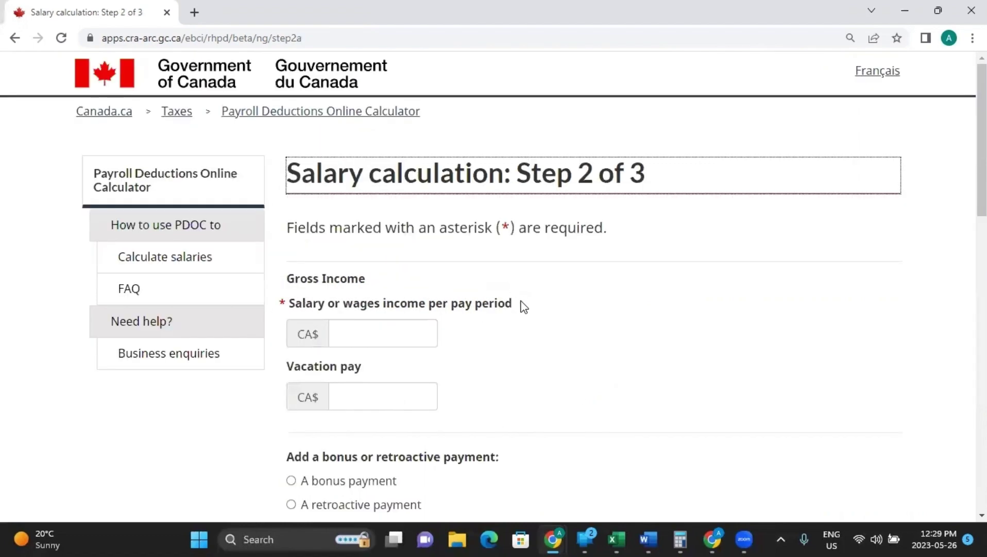
# - Look through the step 2 form of the new calculation, from the gross income and bonus fields to the clergy housing options
pyautogui.scroll(-4, 522, 306)
pyautogui.scroll(-10, 420, 198)
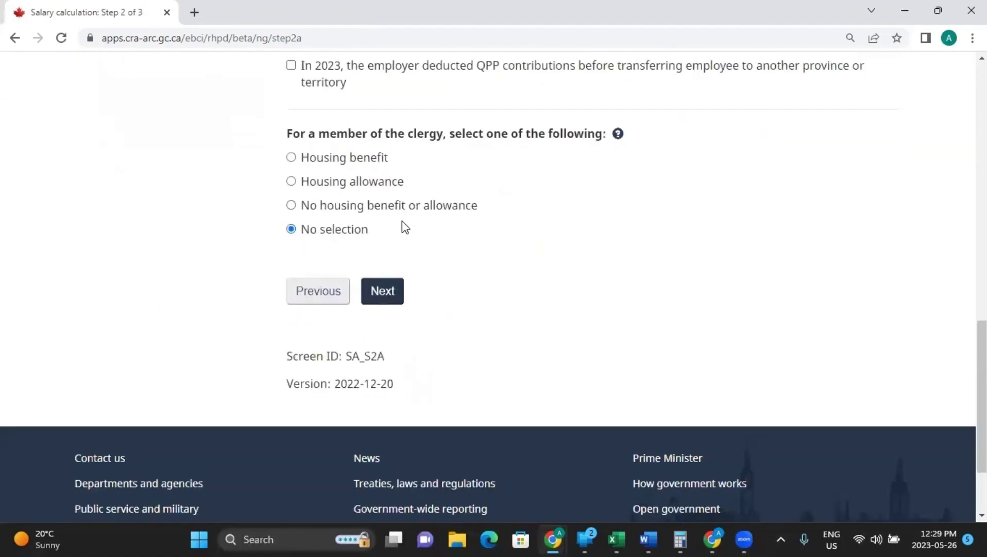
pyautogui.scroll(14, 404, 224)
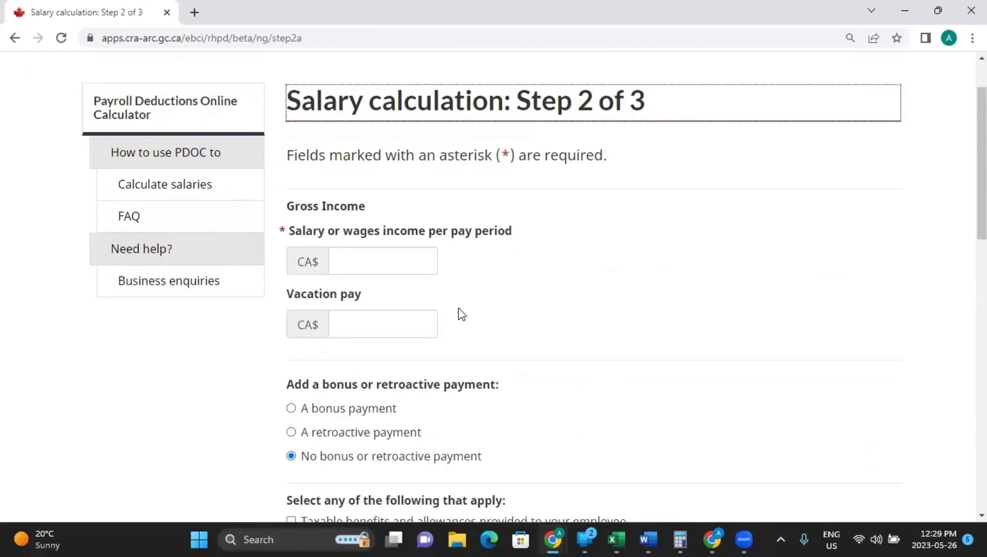
pyautogui.scroll(2, 547, 348)
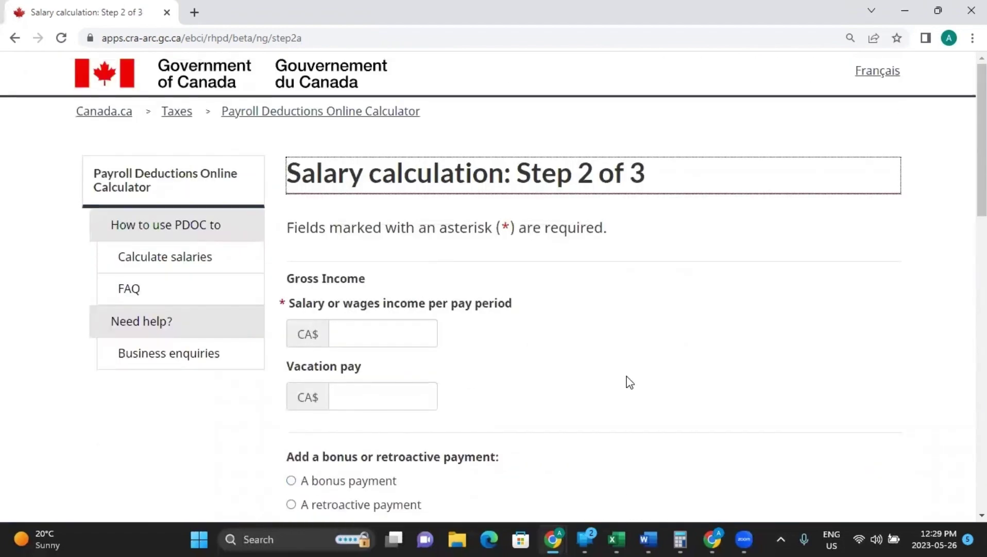